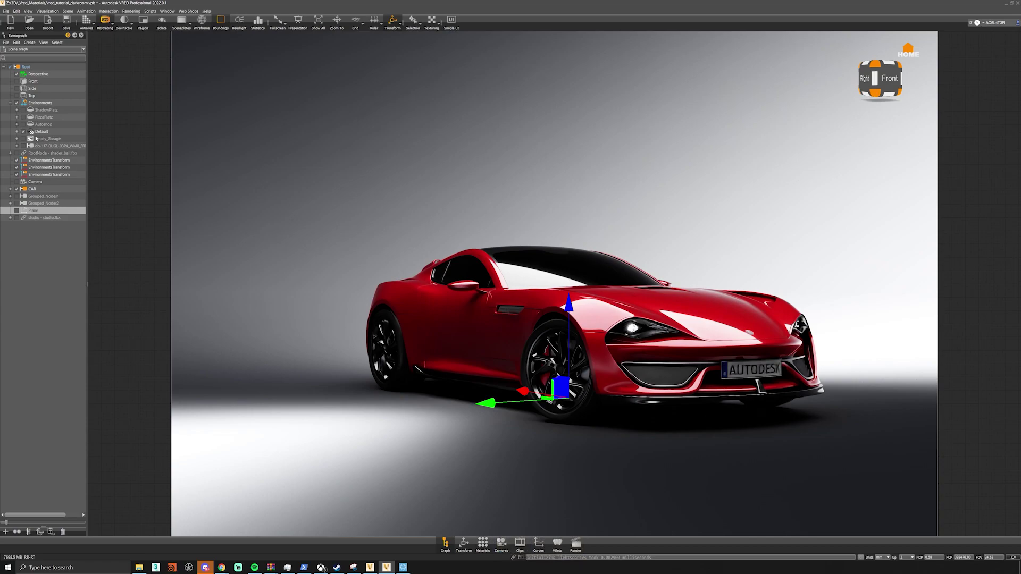
# Open the Default environment dome's material and load it for live editing in HDR Light Studio
pyautogui.doubleClick(40, 132)
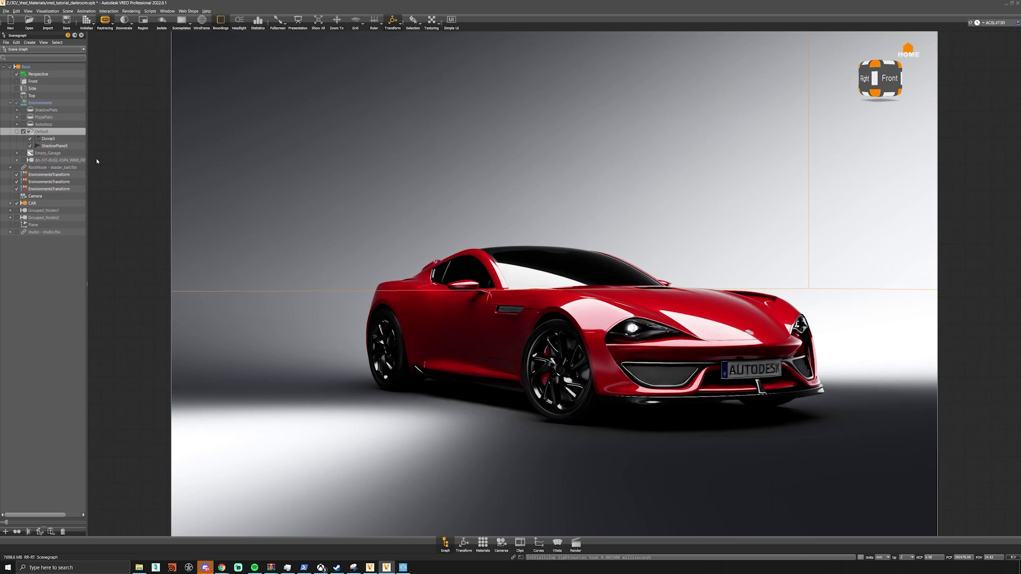
pyautogui.click(48, 139)
pyautogui.click(482, 543)
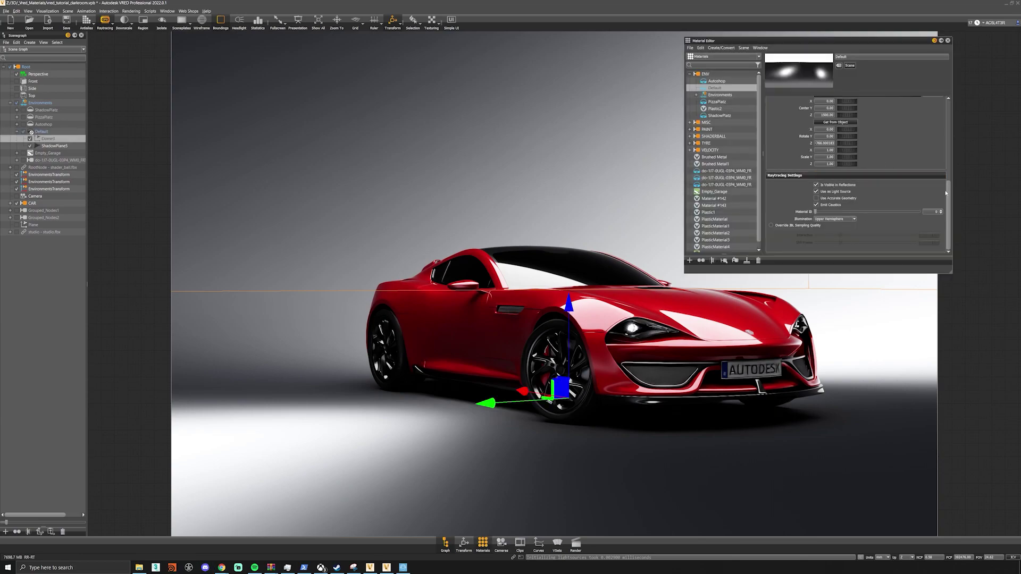
pyautogui.moveTo(947, 193); pyautogui.dragTo(949, 119)
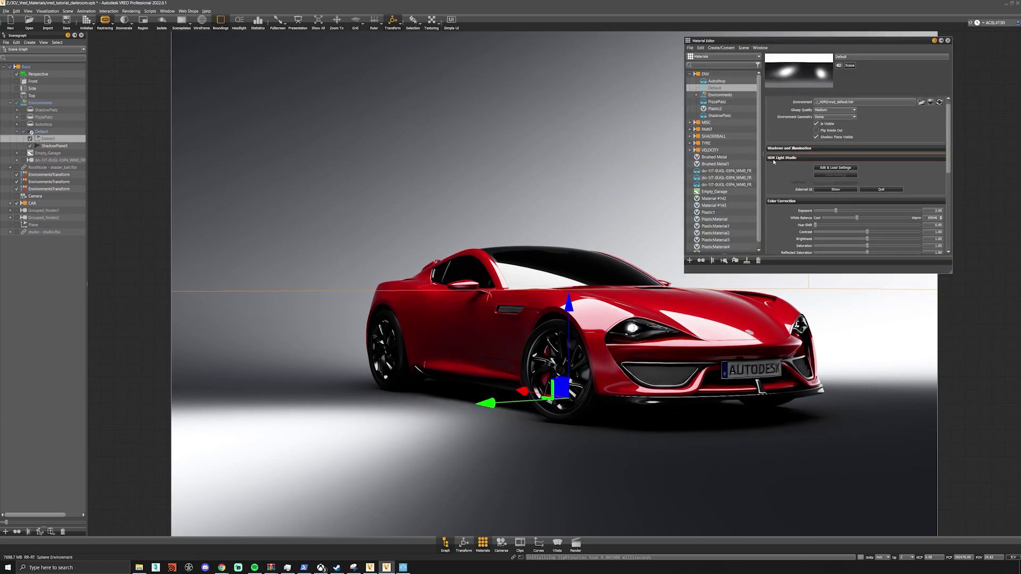
pyautogui.click(838, 169)
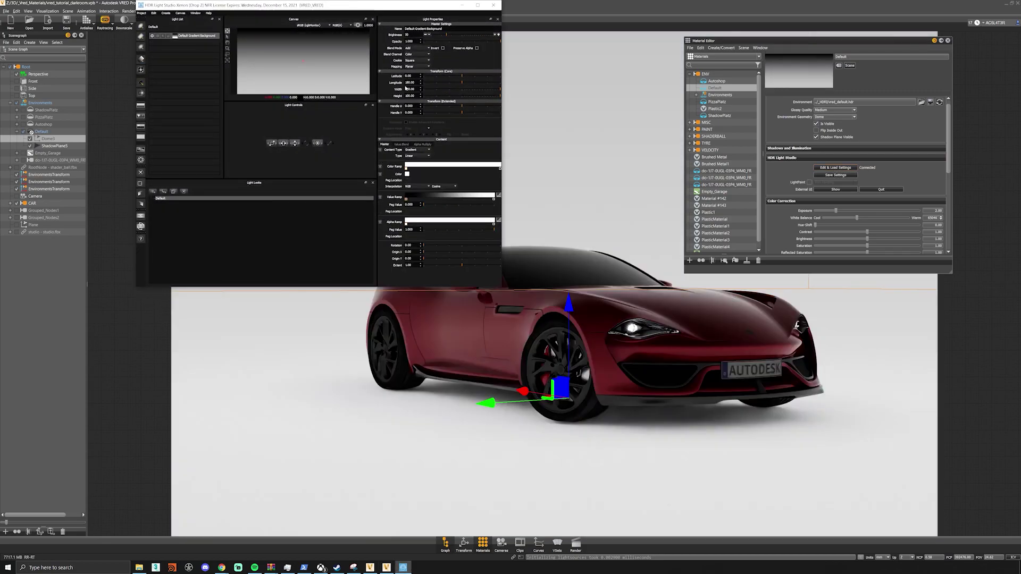
pyautogui.moveTo(285, 6); pyautogui.dragTo(243, 48)
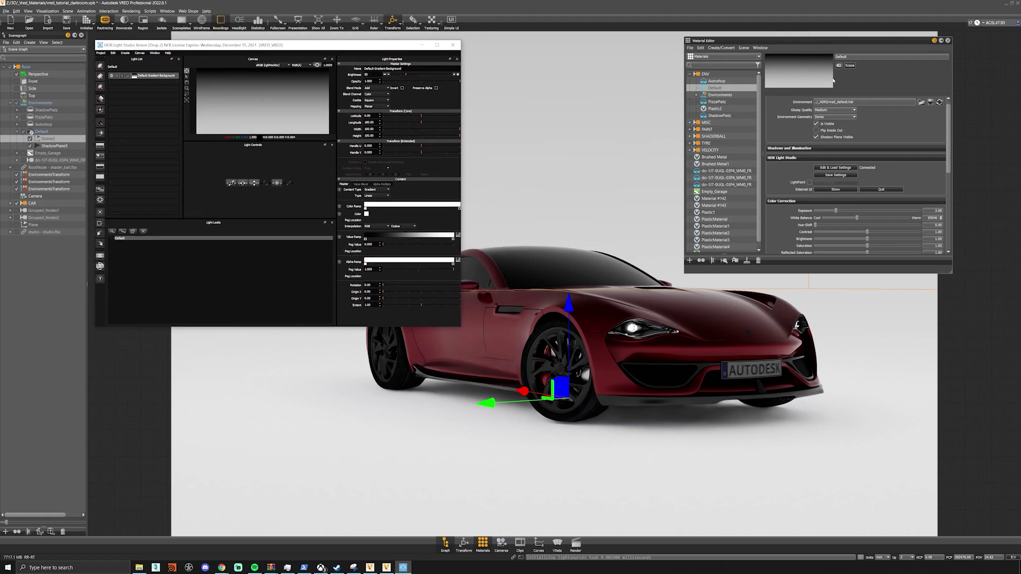
pyautogui.click(948, 41)
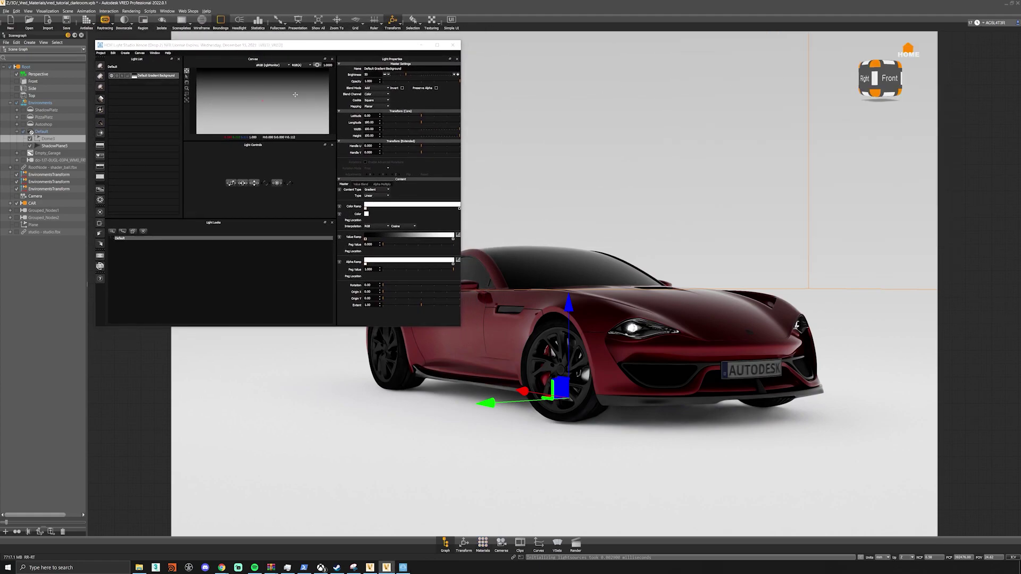
# Delete the Default Gradient Background light from the light list
pyautogui.click(162, 76)
pyautogui.rightClick(164, 77)
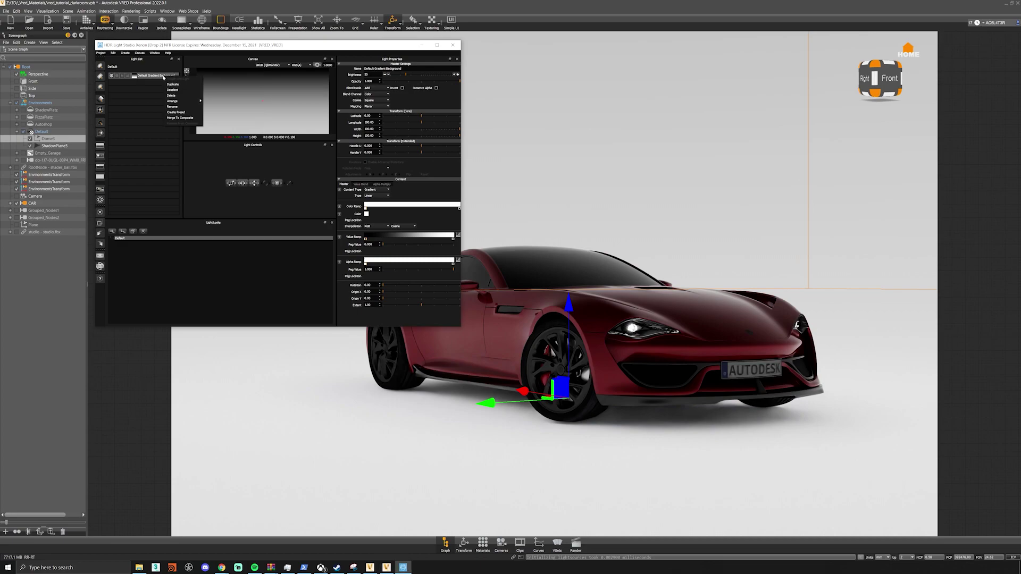
pyautogui.click(182, 99)
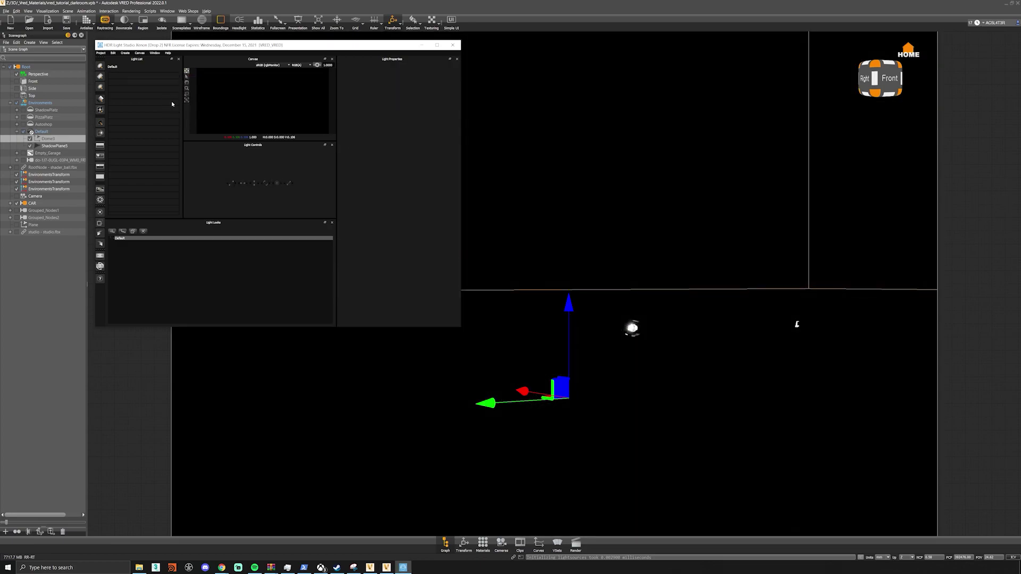
# Add a gradient light to the empty lighting setup, keeping the light studio window clear of the car
pyautogui.moveTo(149, 46); pyautogui.dragTo(57, 260)
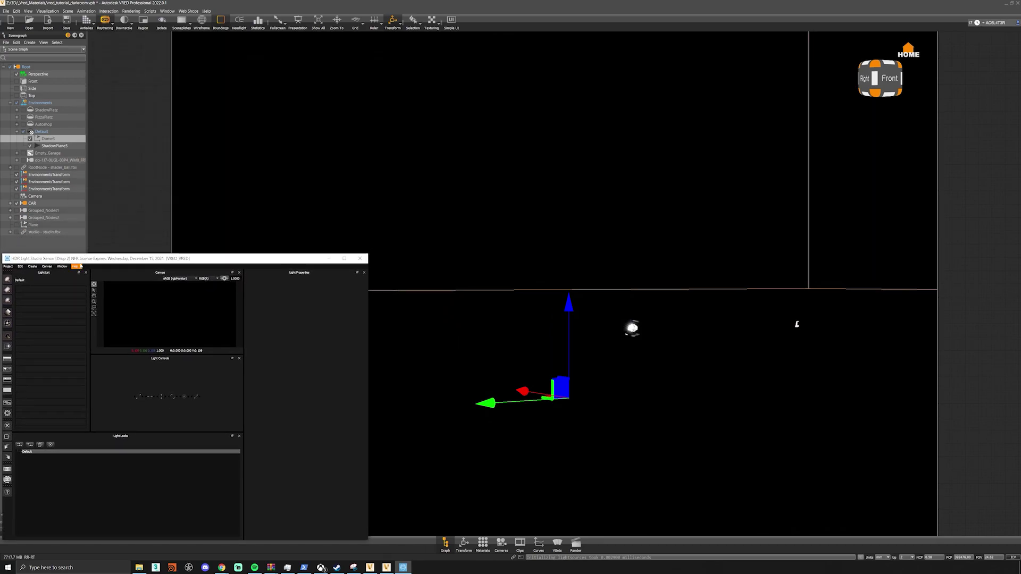
pyautogui.moveTo(150, 259); pyautogui.dragTo(153, 244)
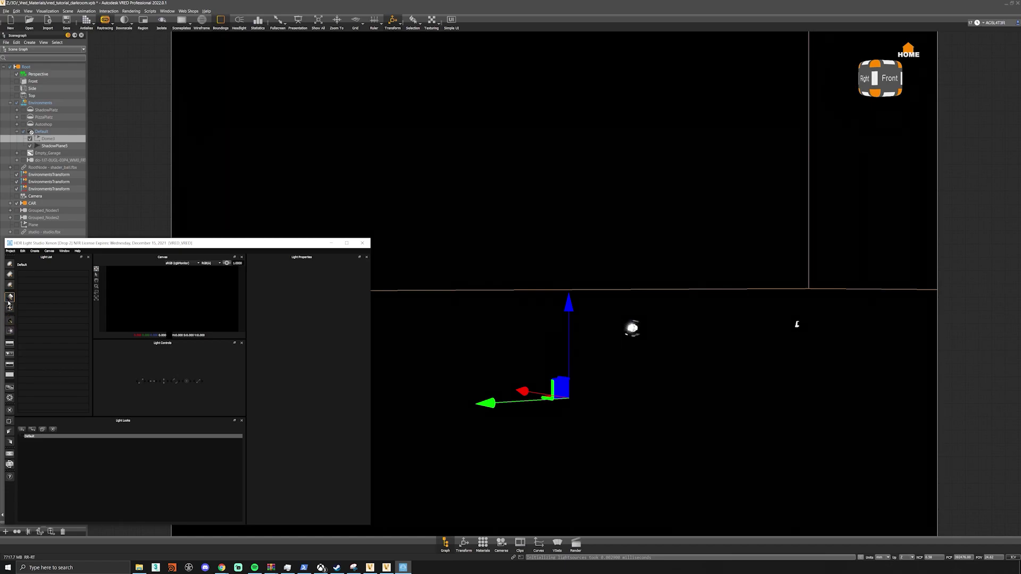
pyautogui.click(9, 300)
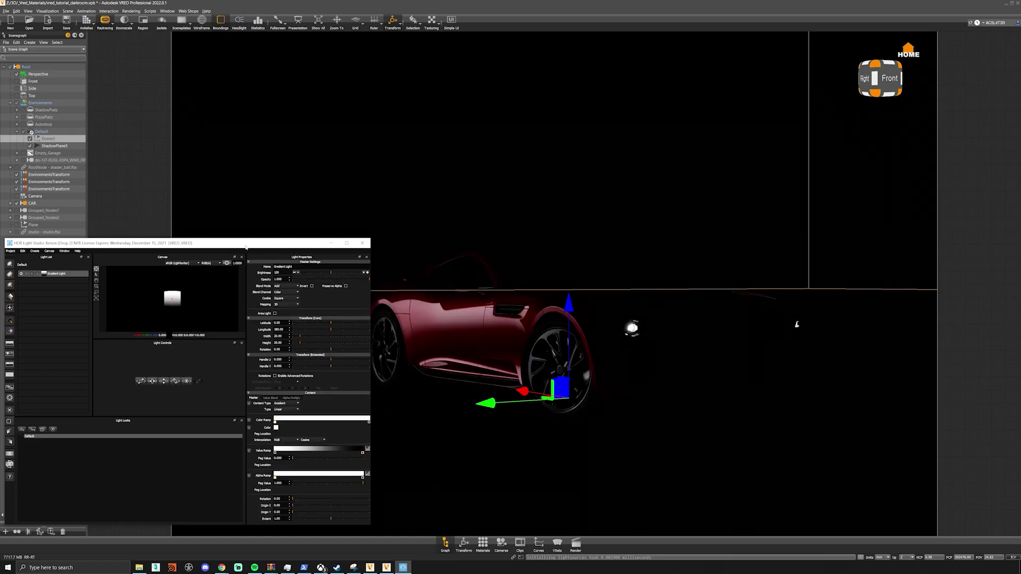
pyautogui.moveTo(248, 246); pyautogui.dragTo(300, 378)
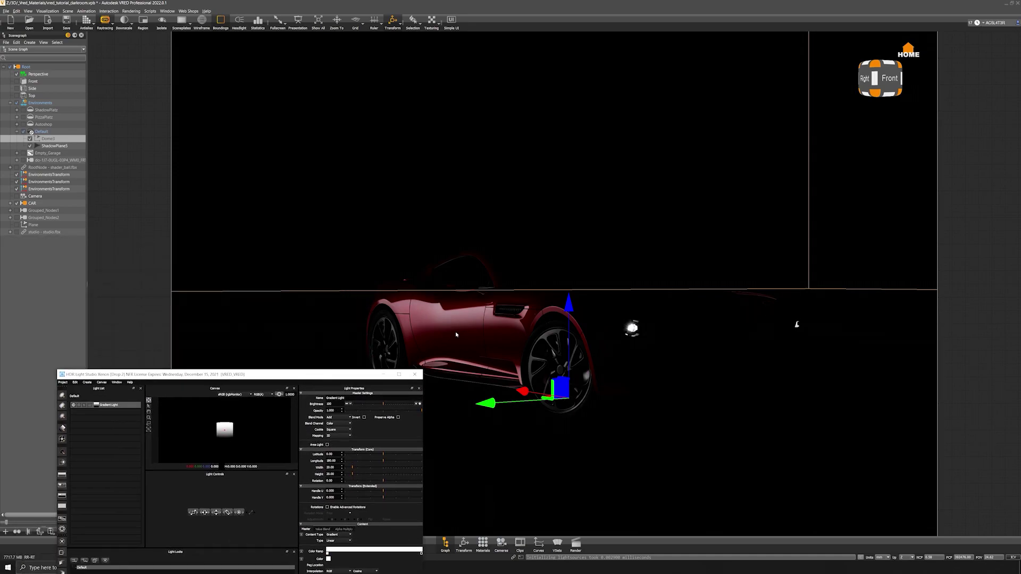
pyautogui.keyDown('alt'); pyautogui.moveTo(638, 254); pyautogui.dragTo(725, 235); pyautogui.keyUp('alt')
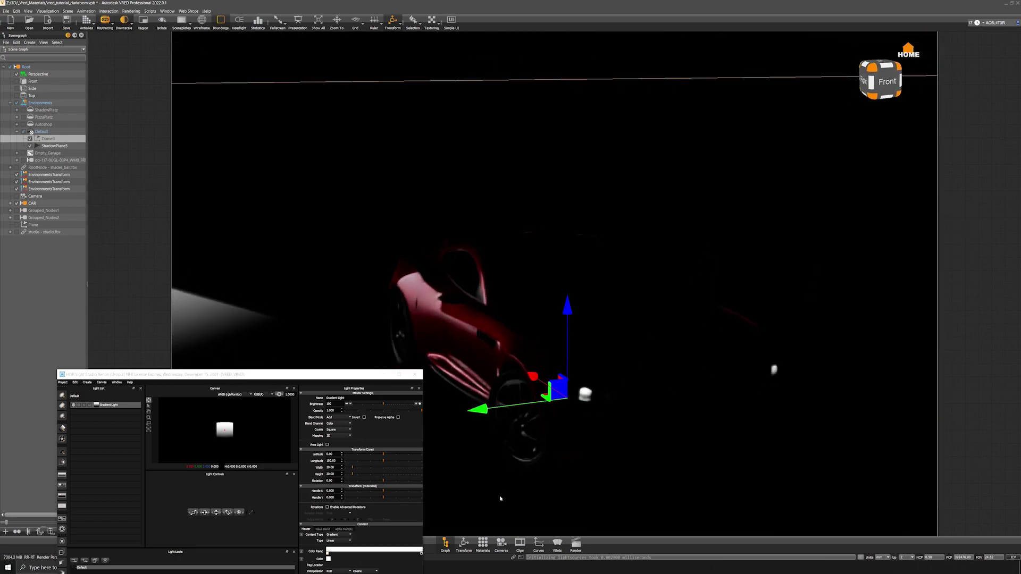
pyautogui.click(501, 542)
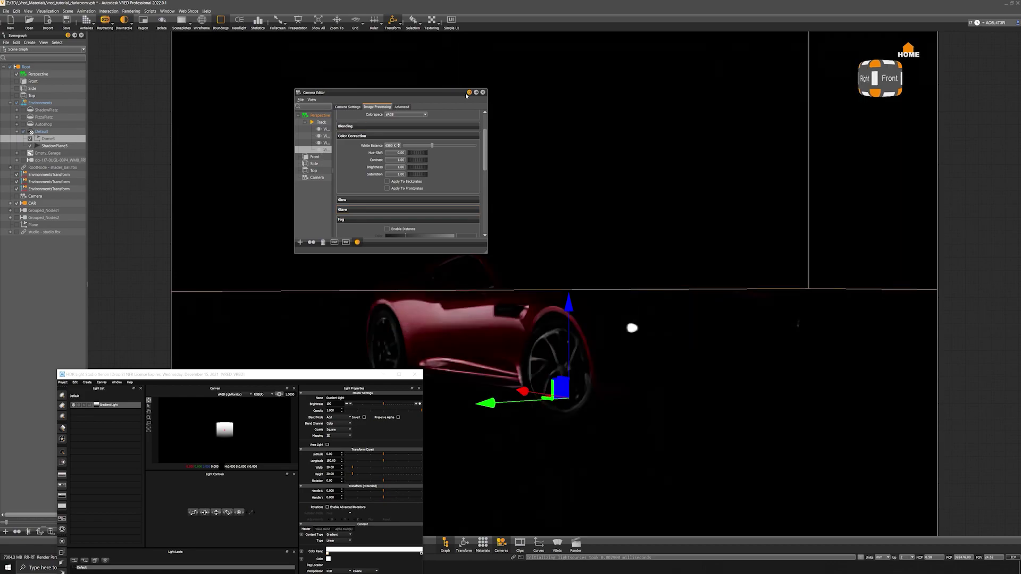
pyautogui.click(501, 543)
# Make the Default environment invisible in its material settings and set its exposure to 1
pyautogui.click(488, 542)
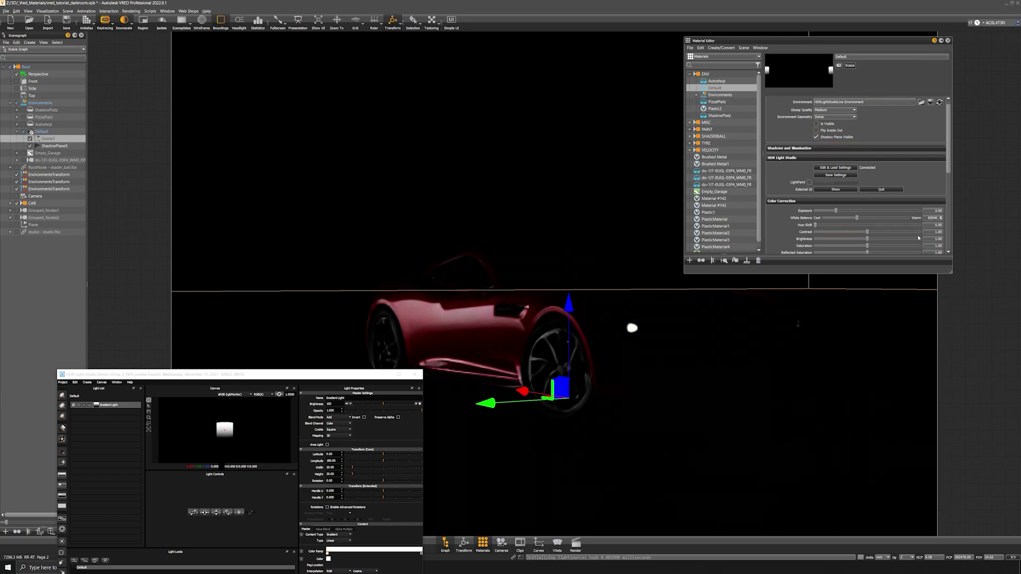
pyautogui.moveTo(934, 212); pyautogui.dragTo(966, 217)
pyautogui.write('1')
pyautogui.press('Return')
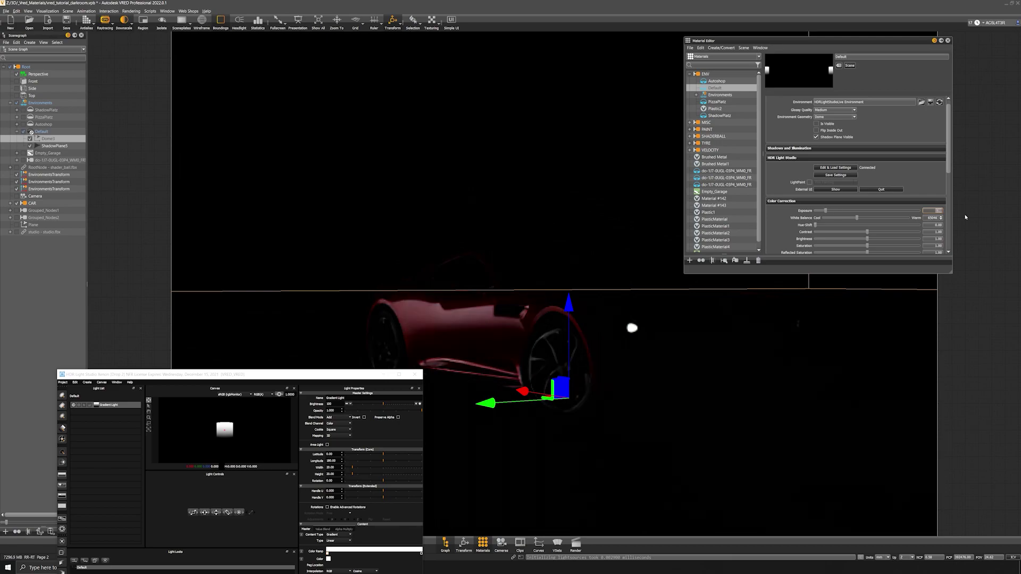
pyautogui.click(948, 41)
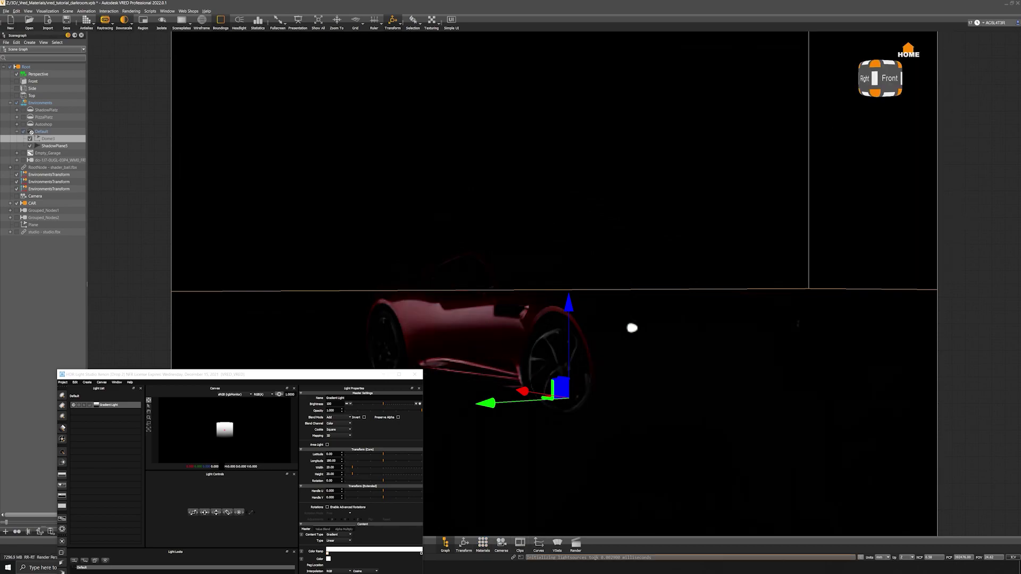
# Change the denoiser mode in the general render settings so the viewport is not always denoised
pyautogui.moveTo(246, 376); pyautogui.dragTo(826, 251)
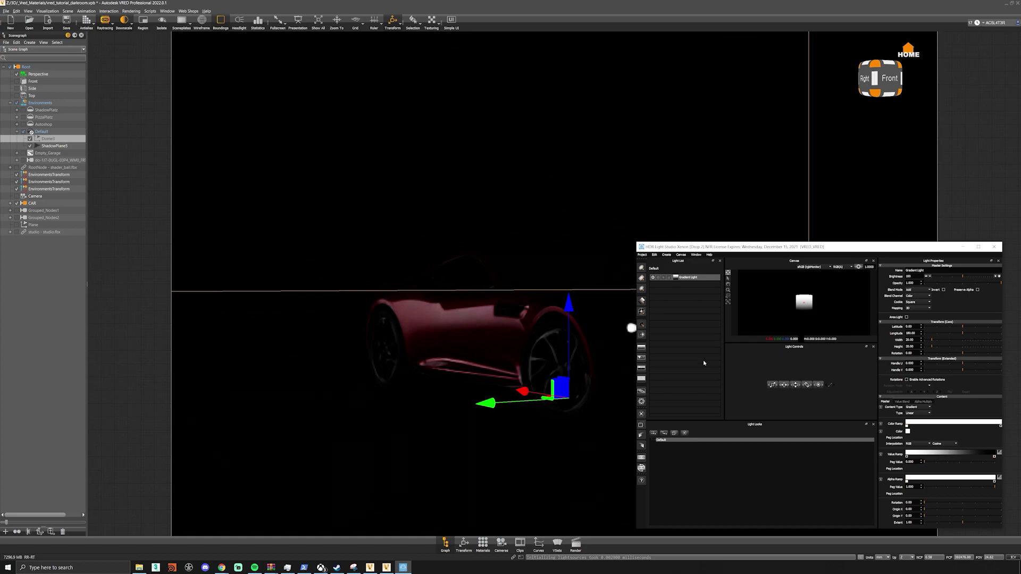
pyautogui.click(575, 543)
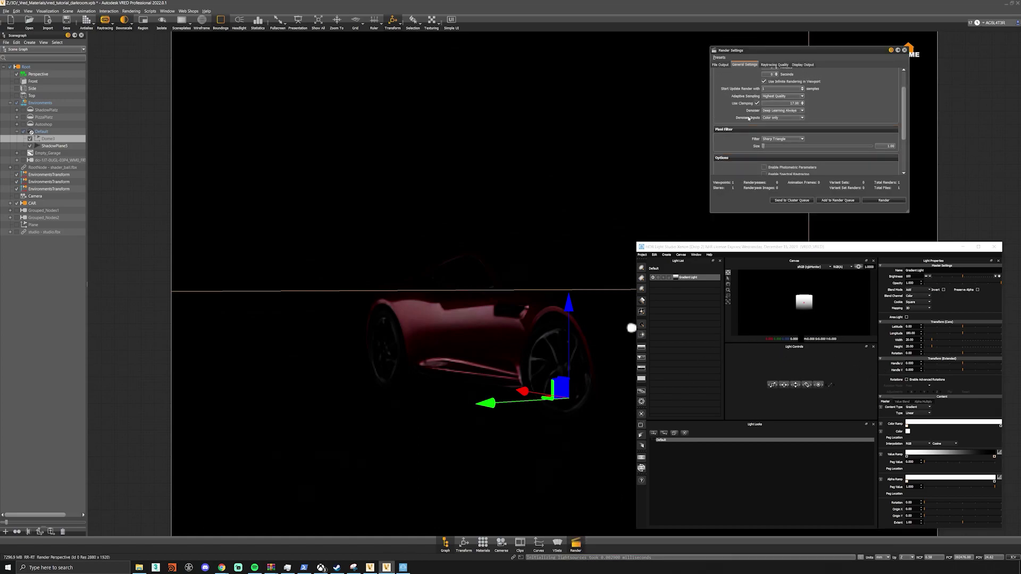
pyautogui.scroll(2, 714, 93)
pyautogui.scroll(-1, 768, 134)
pyautogui.click(776, 128)
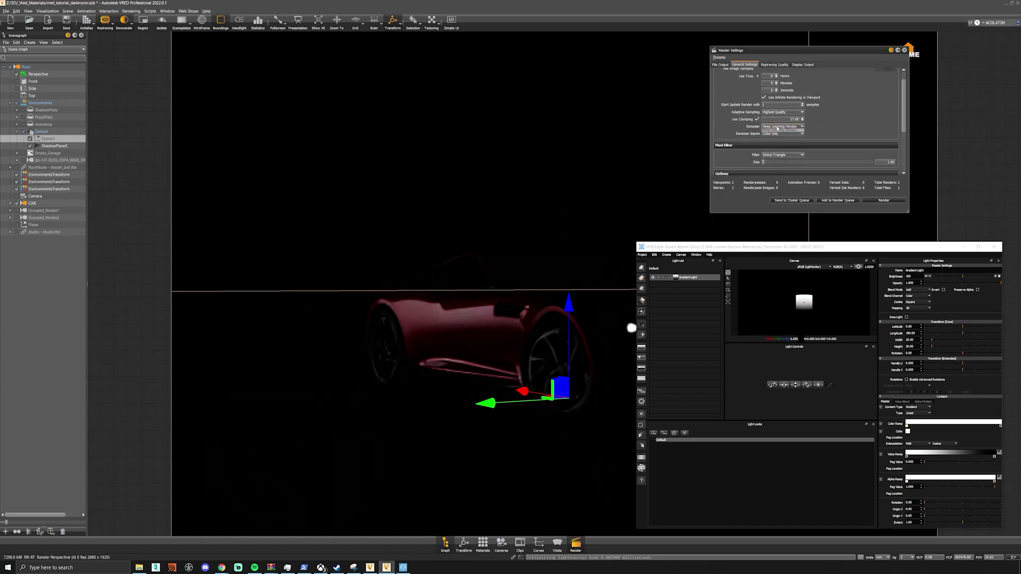
pyautogui.click(782, 133)
pyautogui.click(904, 50)
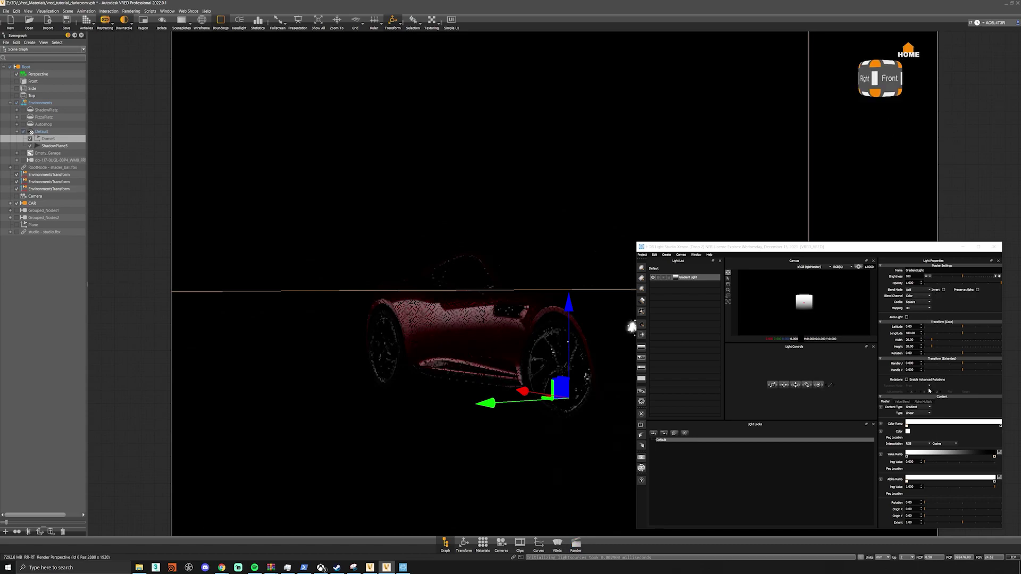
# Enlarge the HDR Light Studio window and set the gradient light's rotation to 180
pyautogui.moveTo(873, 249); pyautogui.dragTo(847, 76)
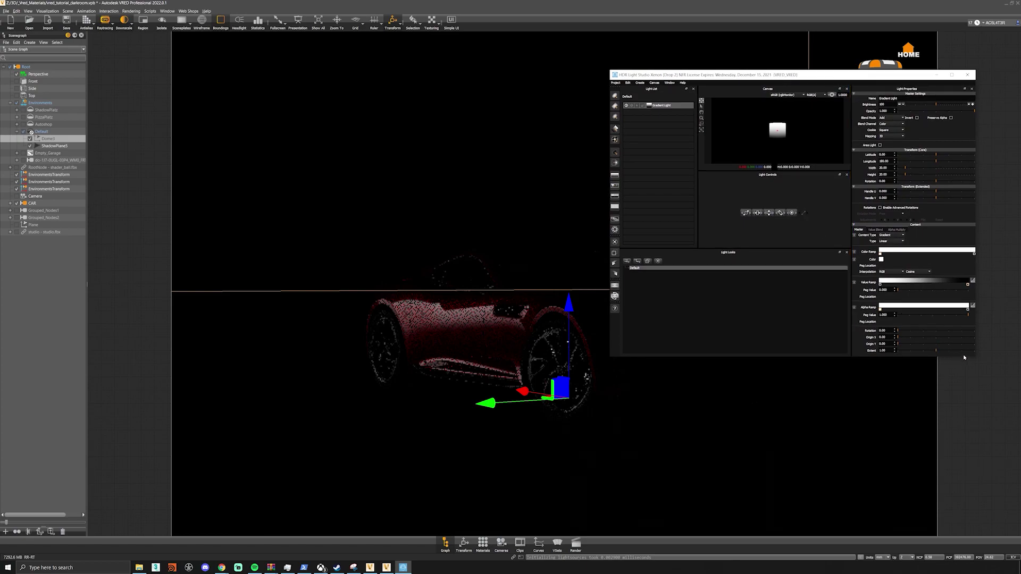
pyautogui.moveTo(975, 361); pyautogui.dragTo(1015, 448)
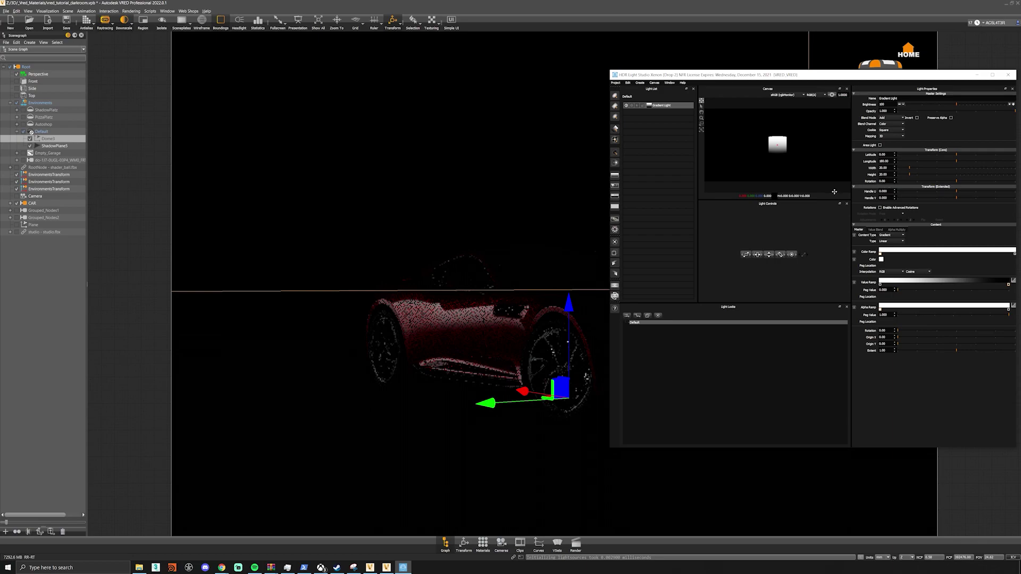
pyautogui.press('Tab')
pyautogui.write('180')
pyautogui.press('Return')
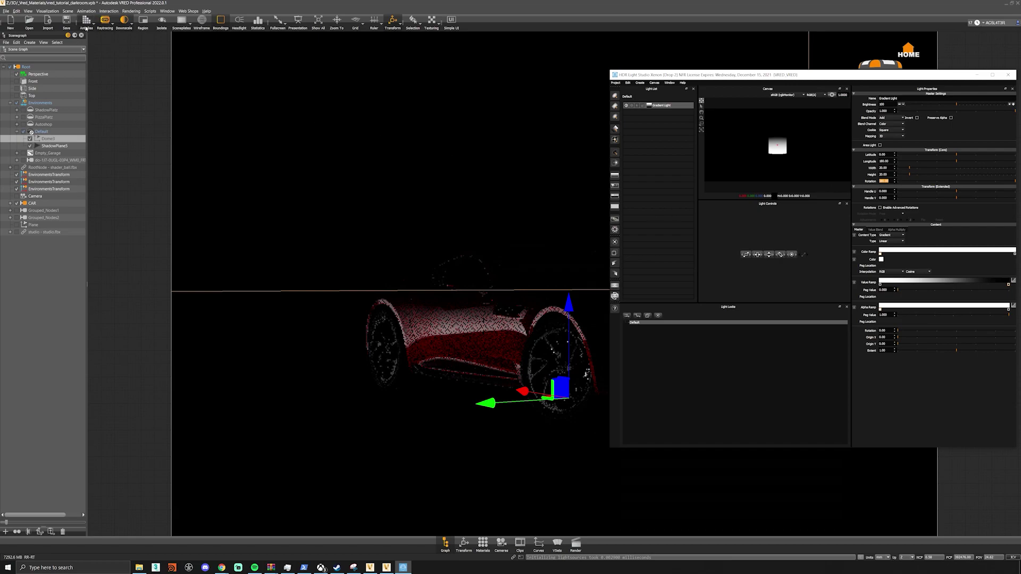
# Enable antialiasing in the viewport and make the gradient light wider, thinner and slightly brighter
pyautogui.click(86, 22)
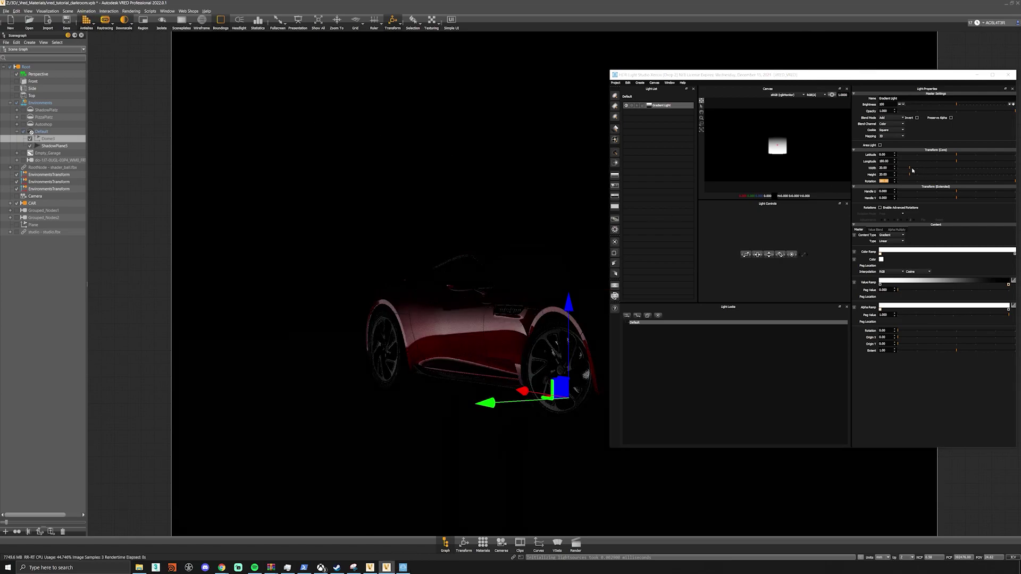
pyautogui.click(926, 168)
pyautogui.moveTo(924, 168); pyautogui.dragTo(905, 174)
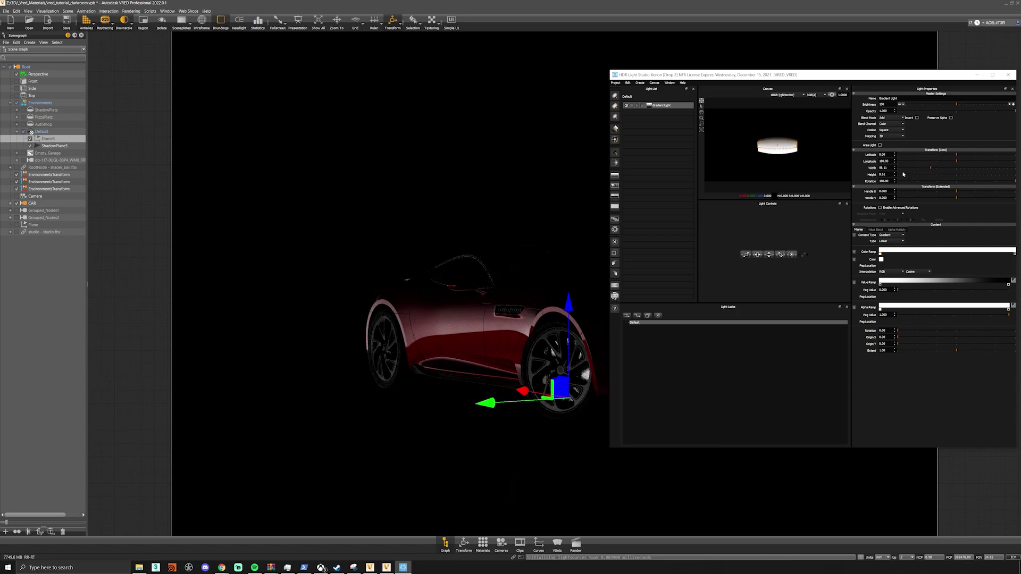
pyautogui.click(903, 174)
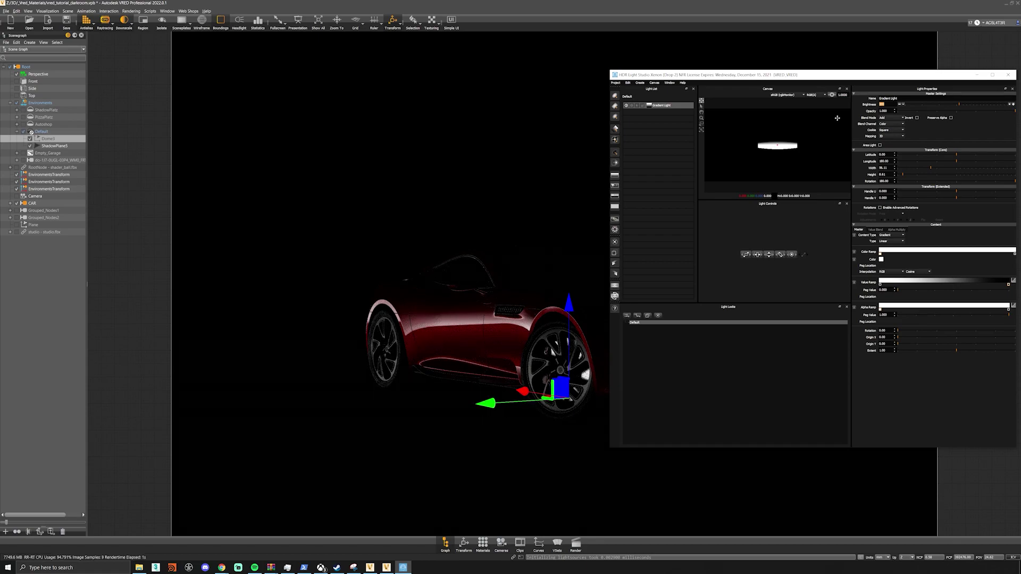
# Dock the Material Editor above the scenegraph, widen it, and enable LightPaint for the Default environment
pyautogui.click(482, 544)
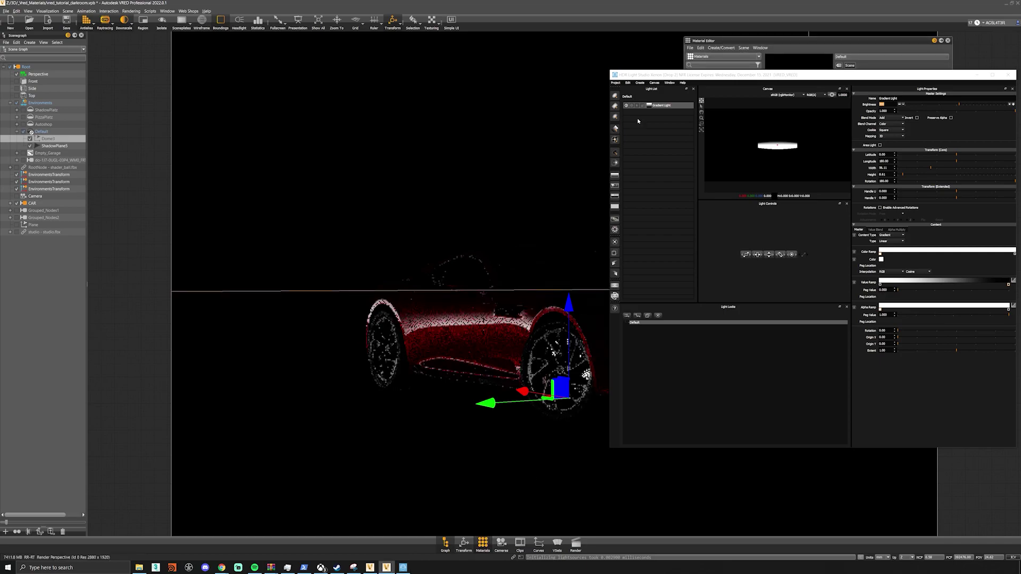
pyautogui.moveTo(725, 41); pyautogui.dragTo(28, 44)
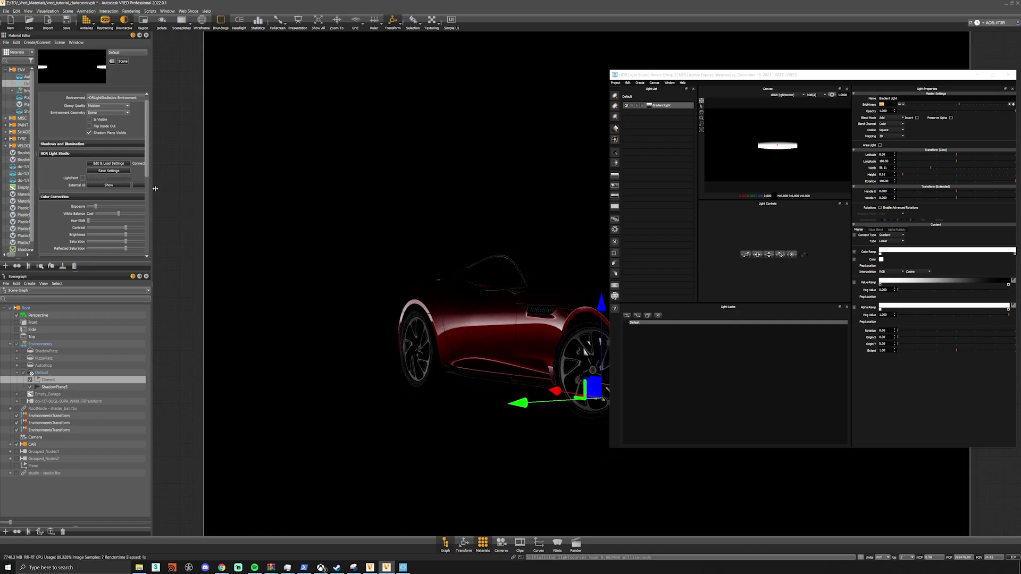
pyautogui.moveTo(156, 189); pyautogui.dragTo(181, 187)
pyautogui.click(99, 178)
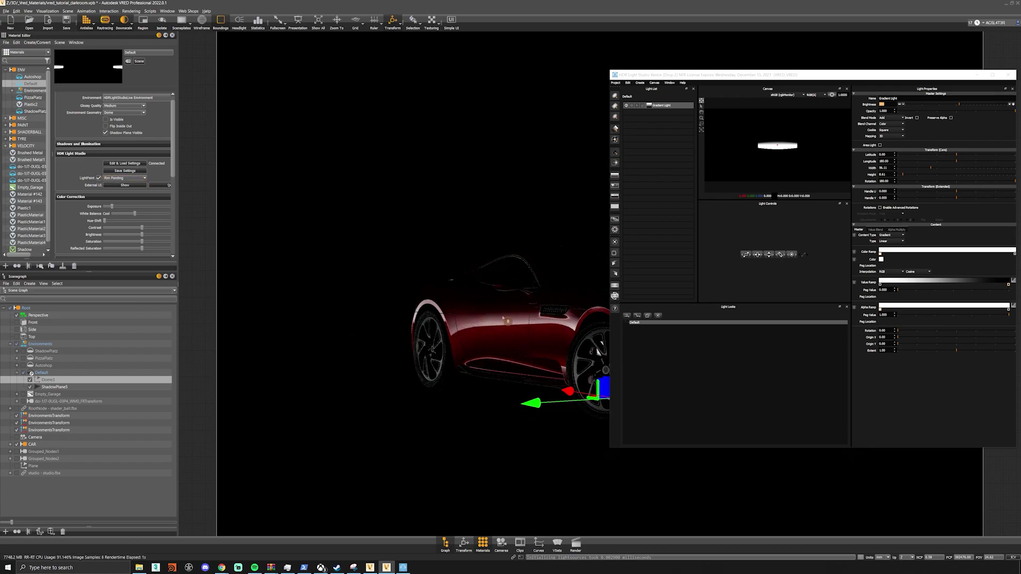
# Place the gradient light with Rim Painting at several points on the car's side door area
pyautogui.click(500, 339)
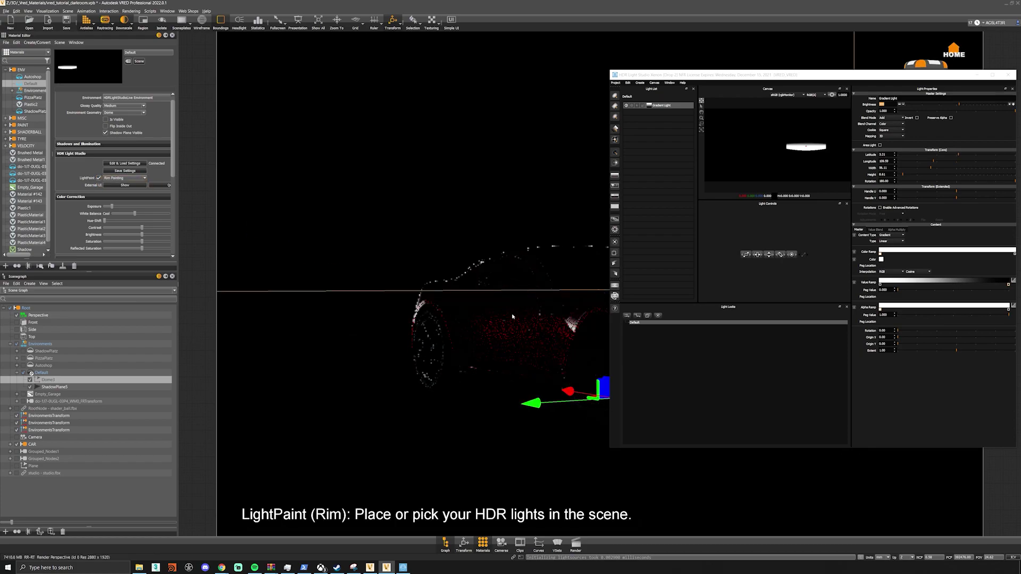
pyautogui.click(511, 314)
pyautogui.click(508, 349)
pyautogui.click(501, 304)
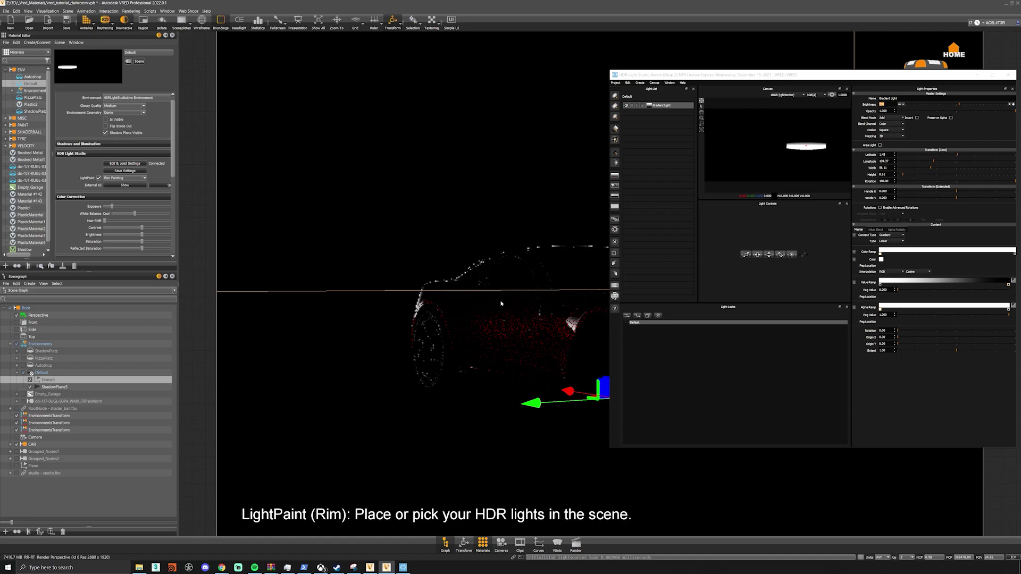
# Switch LightPaint to Reflection Painting and place the gradient light's reflection on the car's side door area
pyautogui.moveTo(665, 75); pyautogui.dragTo(461, 455)
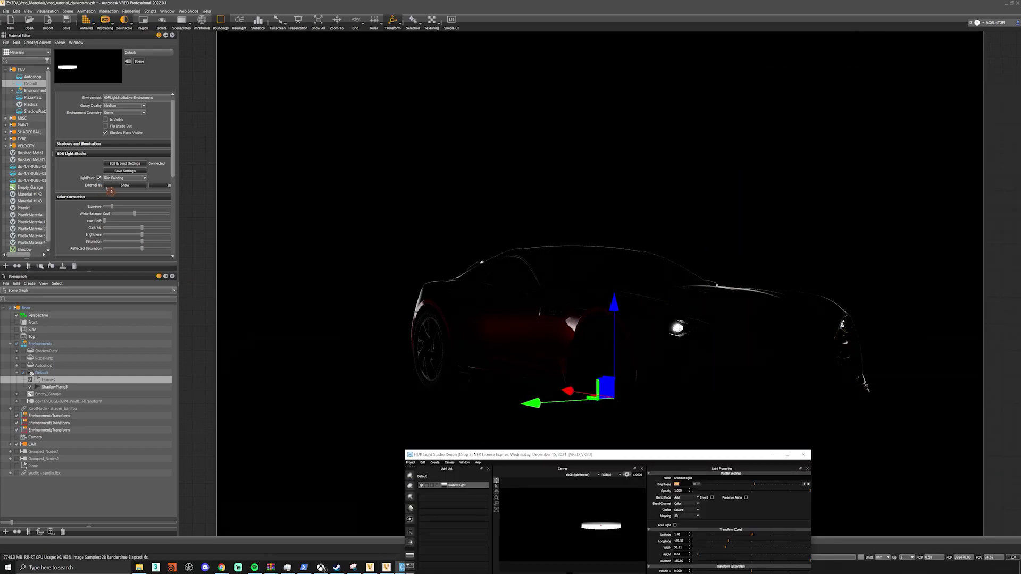
pyautogui.click(125, 178)
pyautogui.click(120, 182)
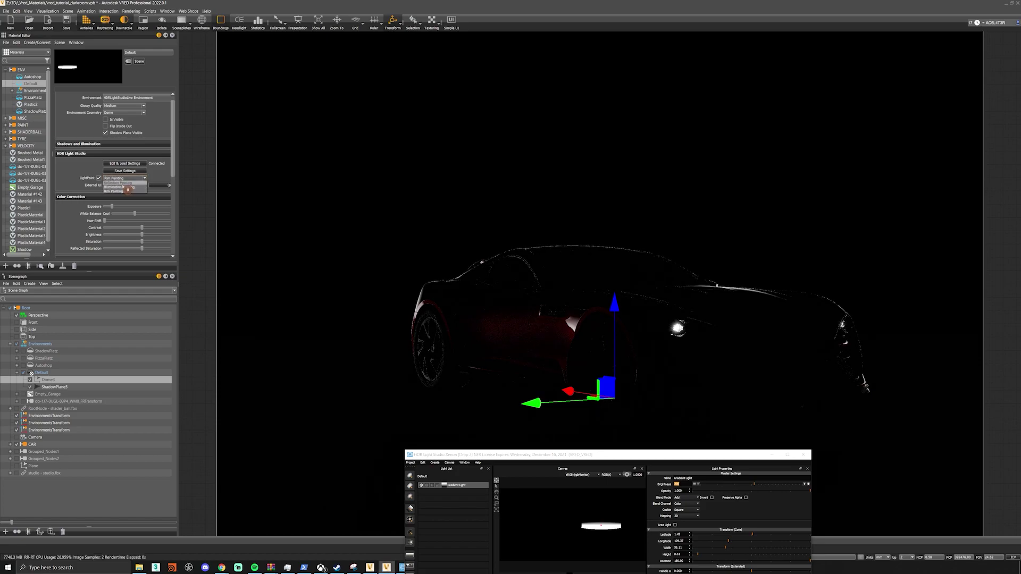
pyautogui.click(512, 336)
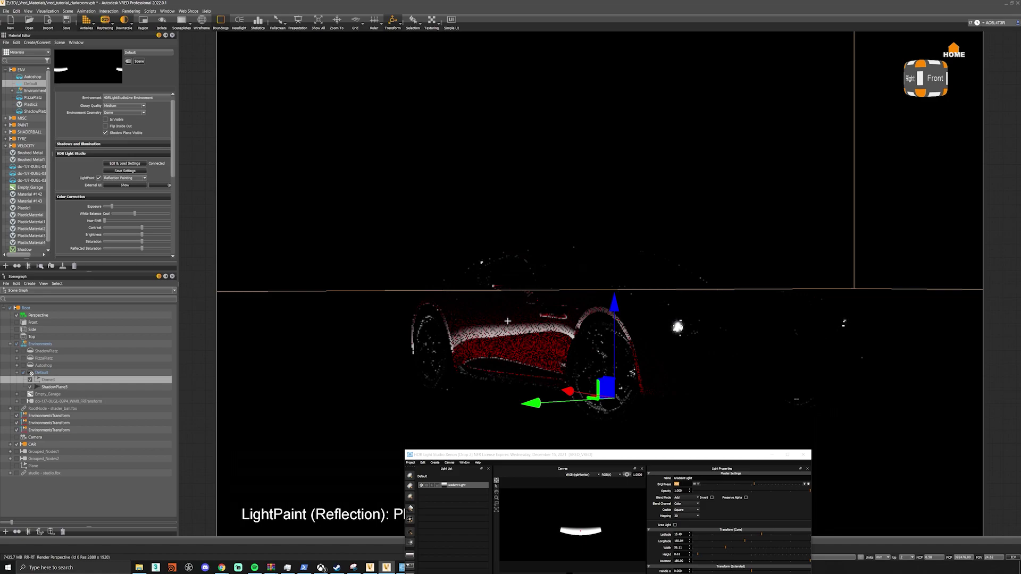
# Try the gradient light's reflection on the door, hood and front bumper, ending with it placed on the car's side door area
pyautogui.click(506, 320)
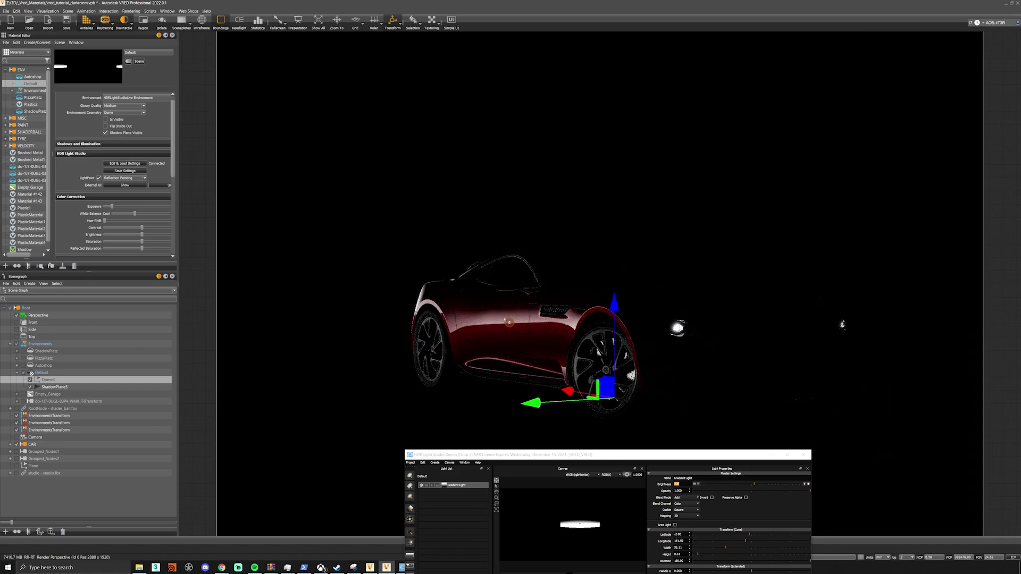
pyautogui.click(505, 338)
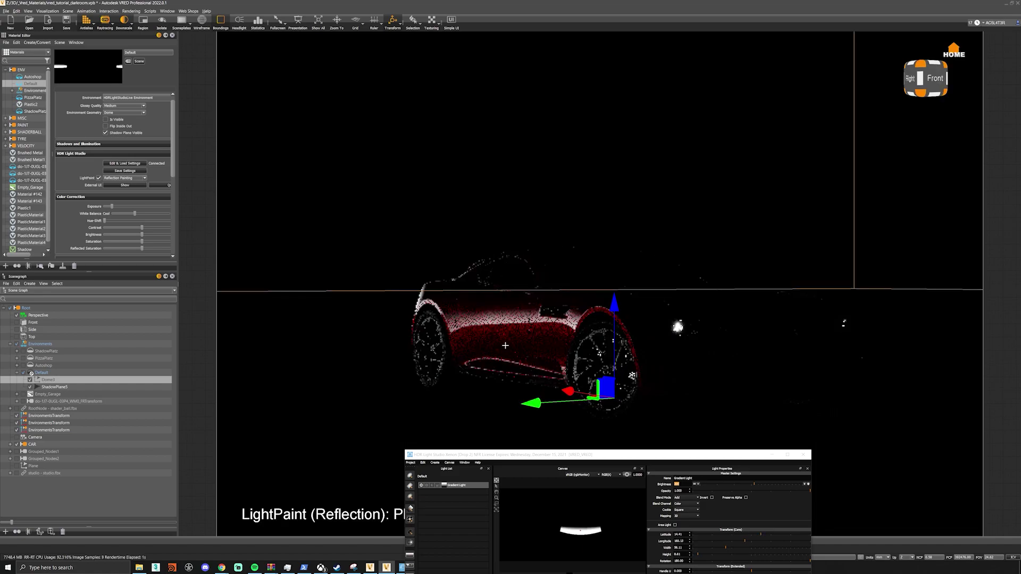
pyautogui.click(772, 325)
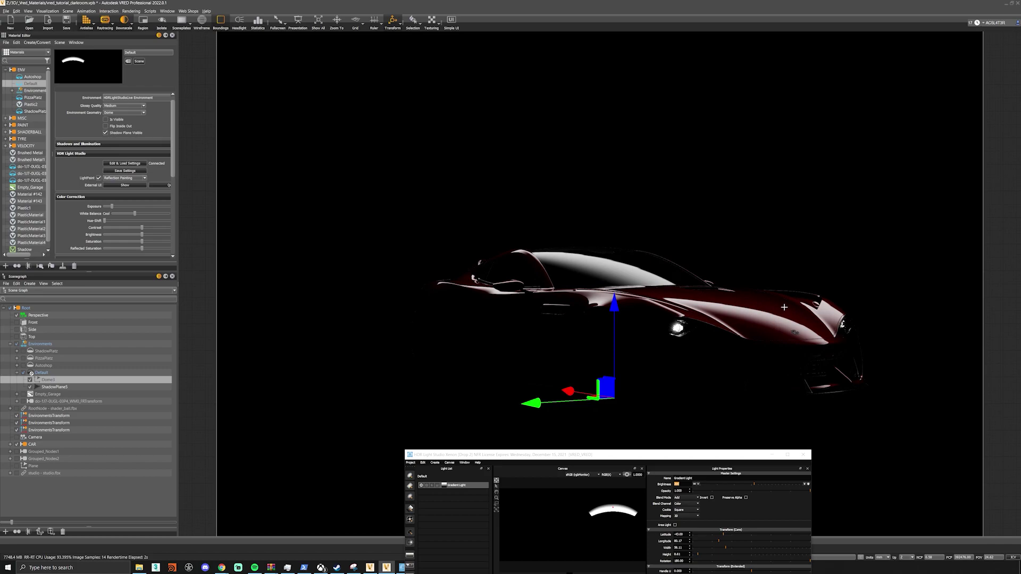
pyautogui.click(781, 306)
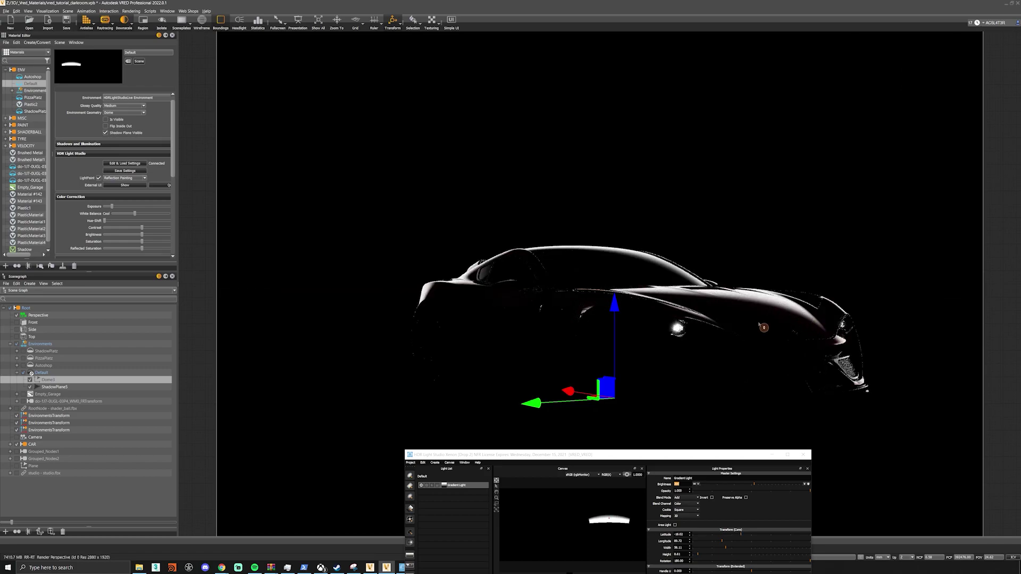
pyautogui.click(746, 369)
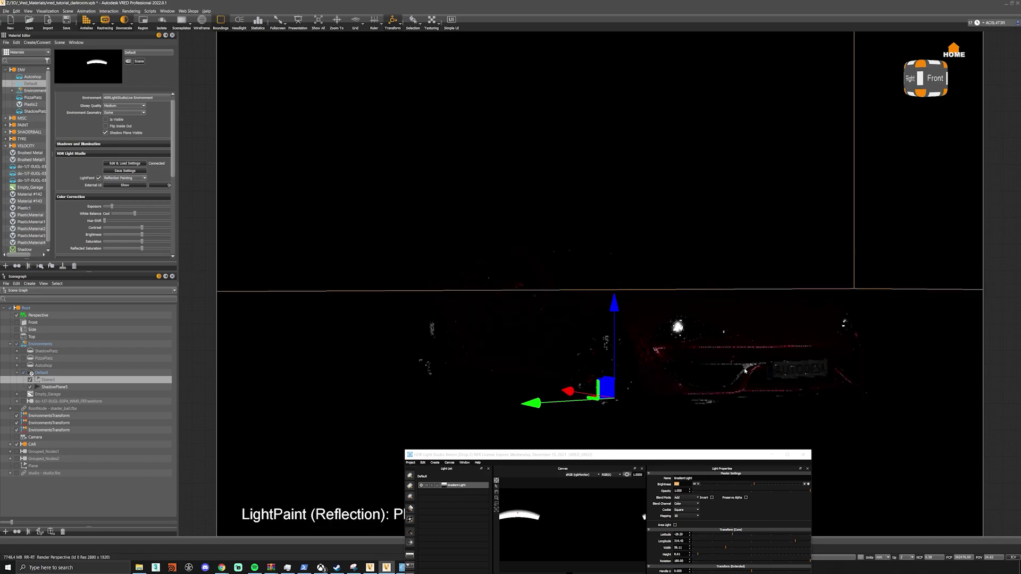
pyautogui.click(510, 339)
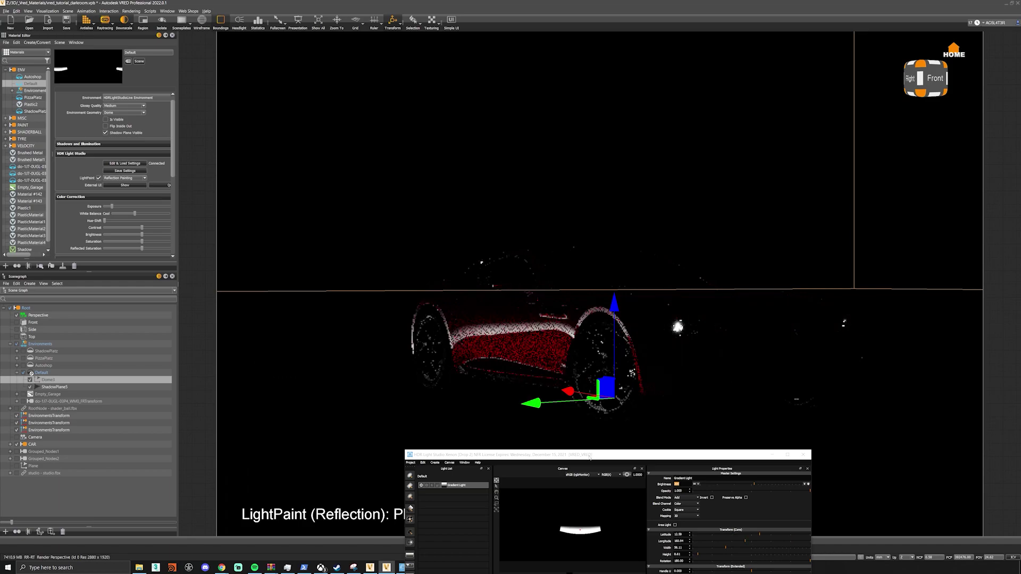
# Add a round light and place it on the car's roof edge using Rim Painting
pyautogui.moveTo(589, 457); pyautogui.dragTo(814, 219)
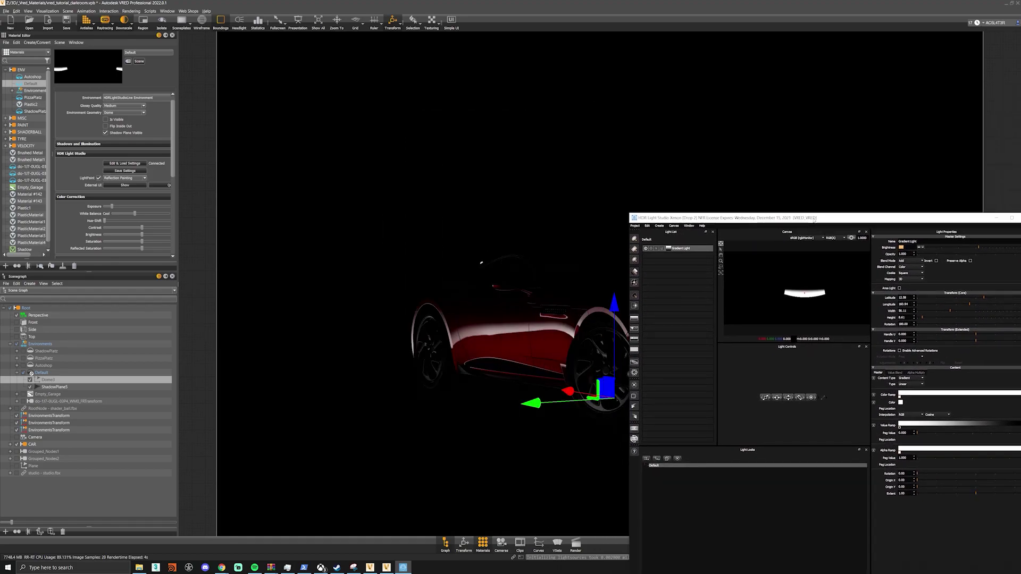
pyautogui.click(635, 241)
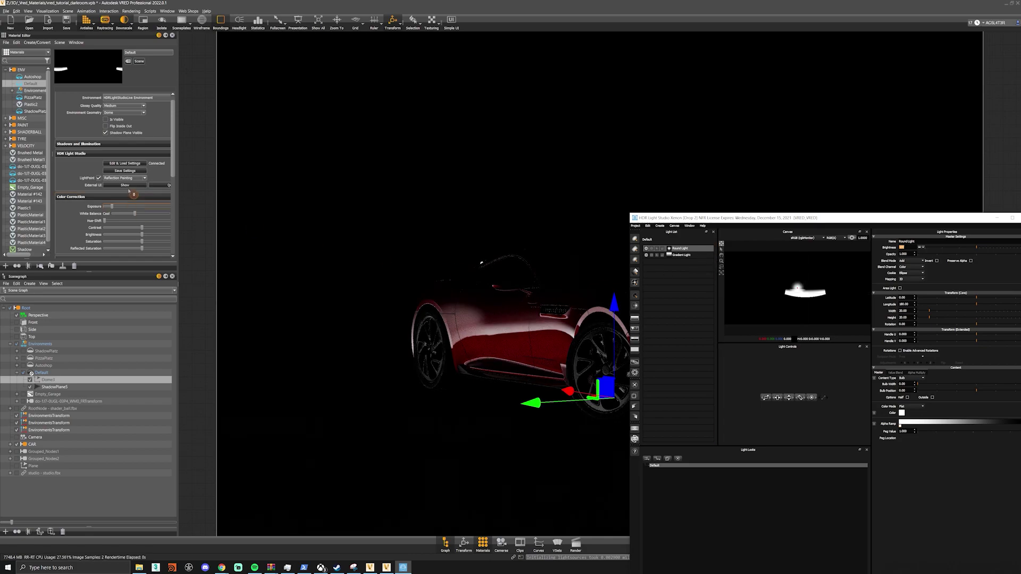
pyautogui.click(125, 177)
pyautogui.click(124, 192)
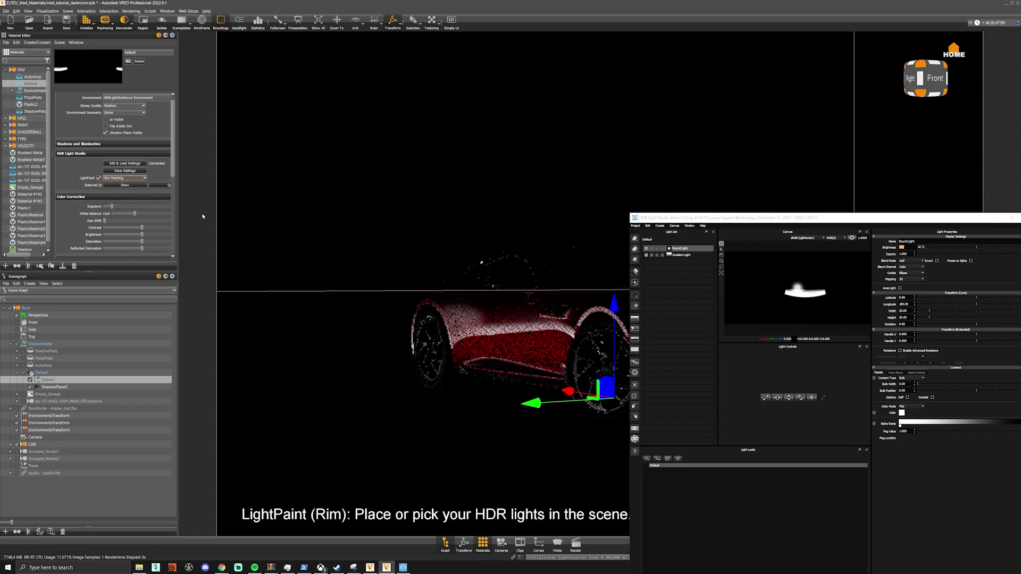
pyautogui.click(534, 275)
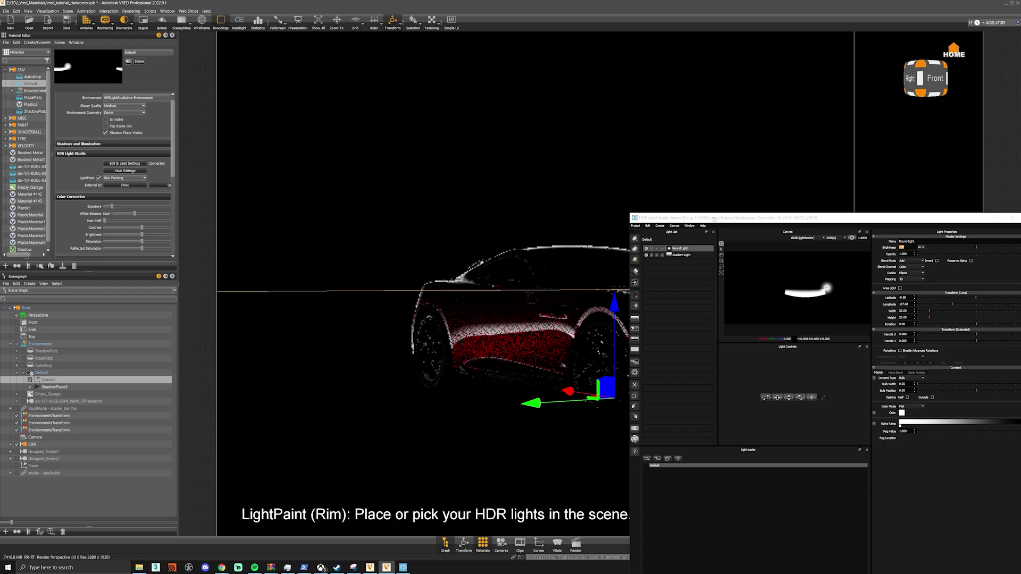
# Try a width and height of 60 on the round light, and settle on 25 for both
pyautogui.moveTo(719, 219); pyautogui.dragTo(541, 333)
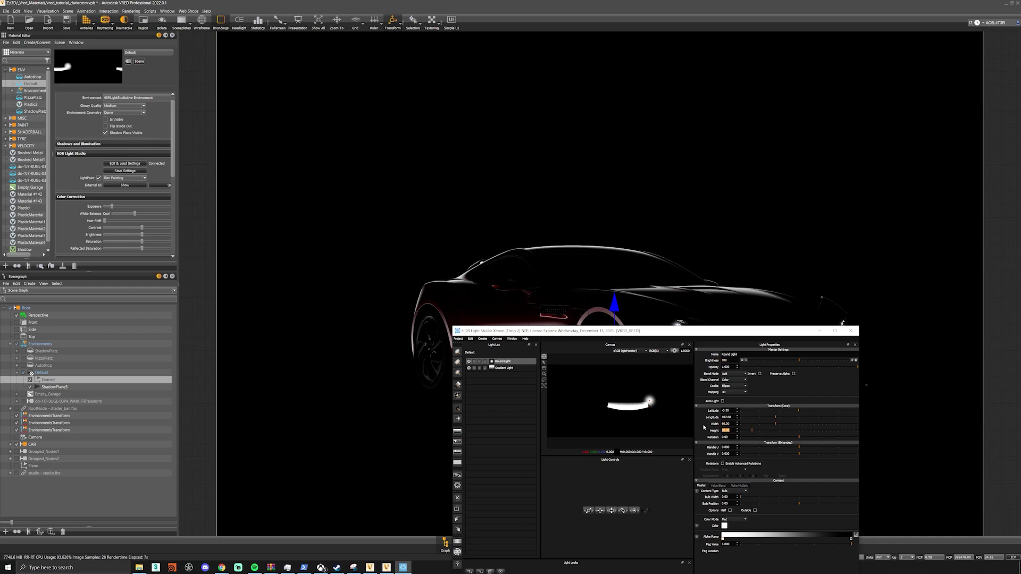
pyautogui.write('60')
pyautogui.press('Return')
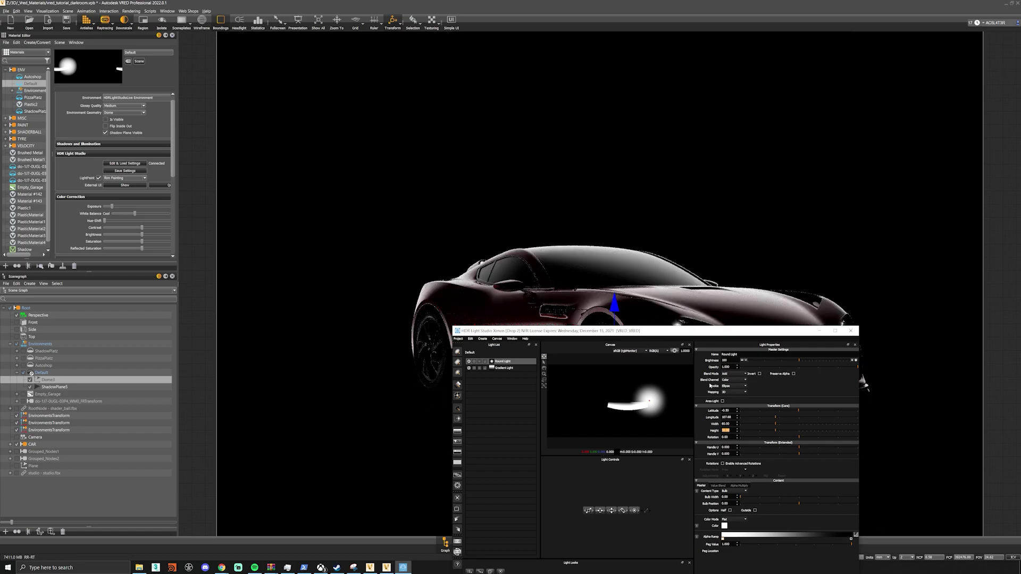
pyautogui.write('25')
pyautogui.hotkey('shift', 'Tab')
pyautogui.write('25')
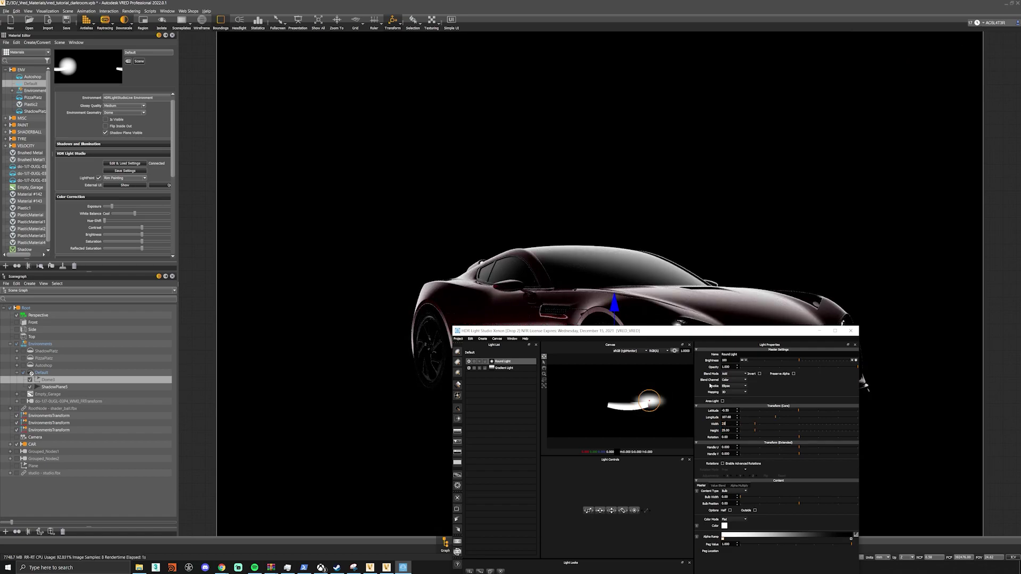
pyautogui.press('Return')
# Add a second gradient light and position its reflection on the car's hood with Reflection Painting
pyautogui.moveTo(642, 335); pyautogui.dragTo(639, 419)
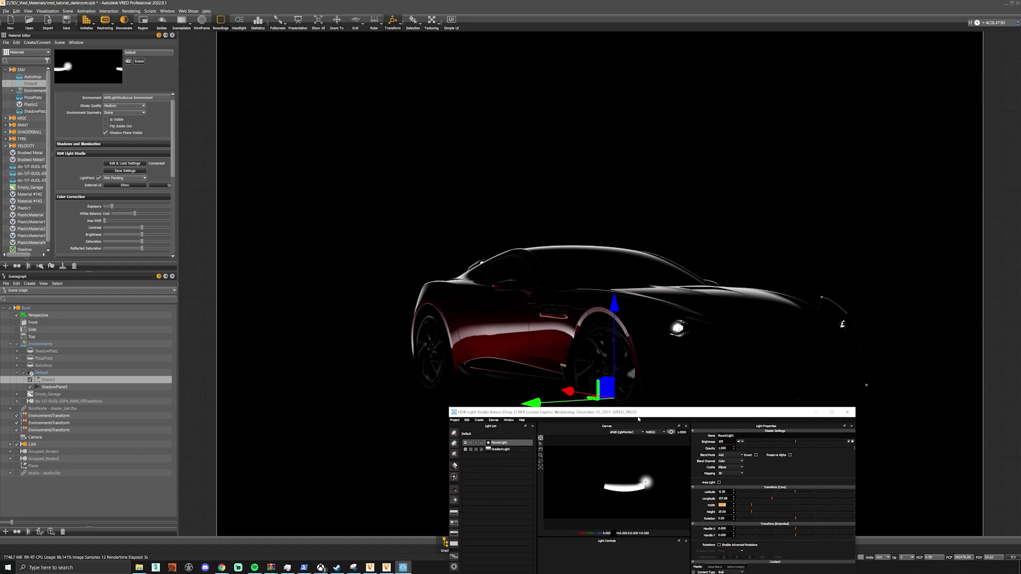
pyautogui.click(453, 466)
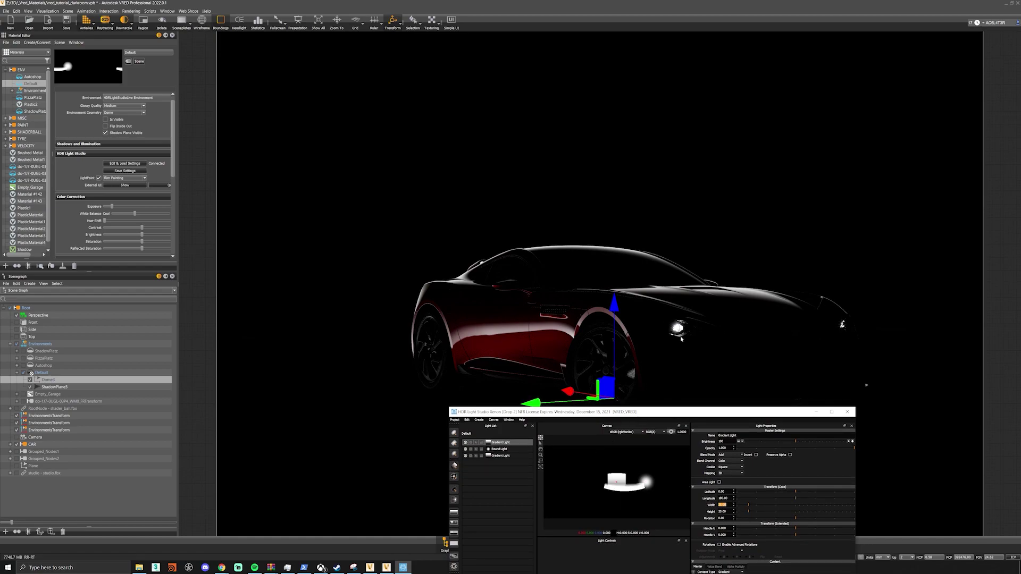
pyautogui.click(125, 178)
pyautogui.click(127, 185)
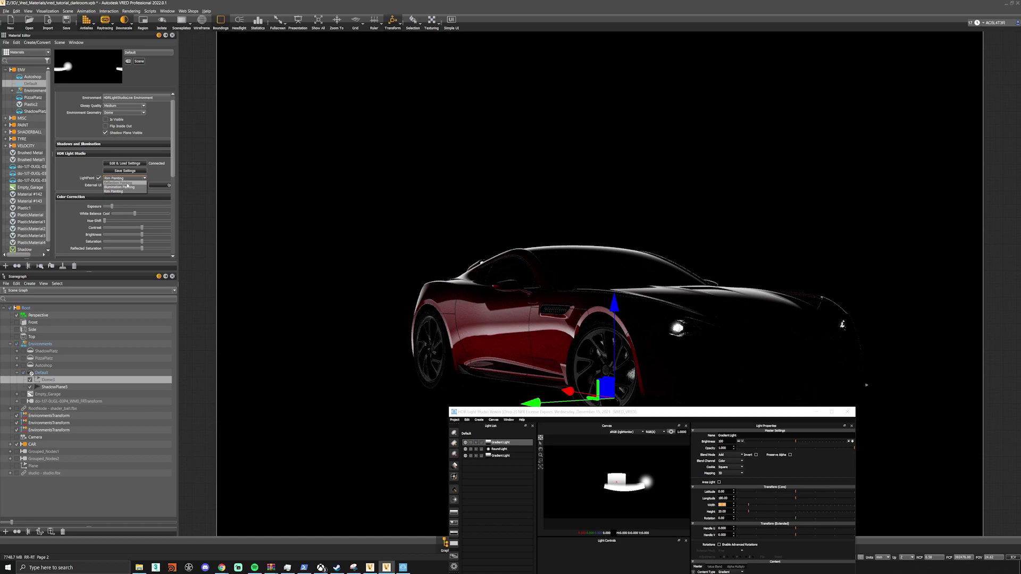
pyautogui.click(751, 314)
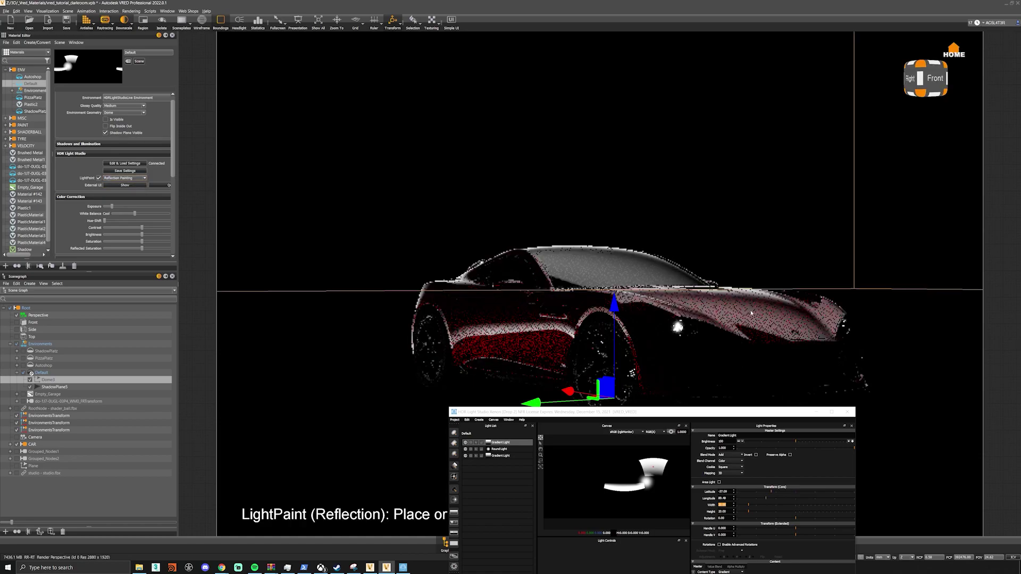
pyautogui.moveTo(767, 307); pyautogui.dragTo(794, 302)
pyautogui.click(800, 303)
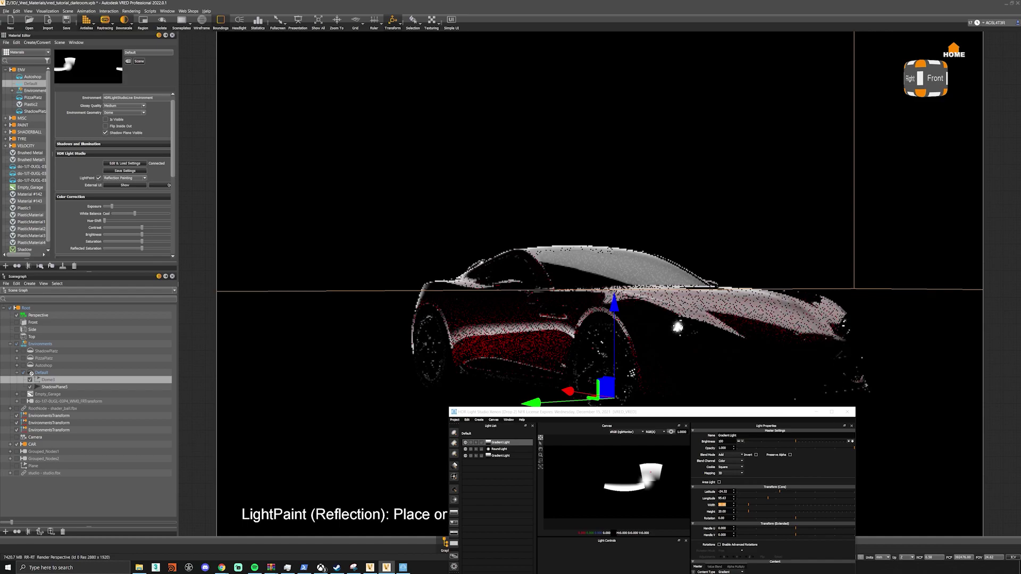
pyautogui.click(763, 332)
# Keep the new gradient light's original width, reduce its height to about 6.3, and set its rotation to 180
pyautogui.moveTo(747, 508); pyautogui.dragTo(741, 508)
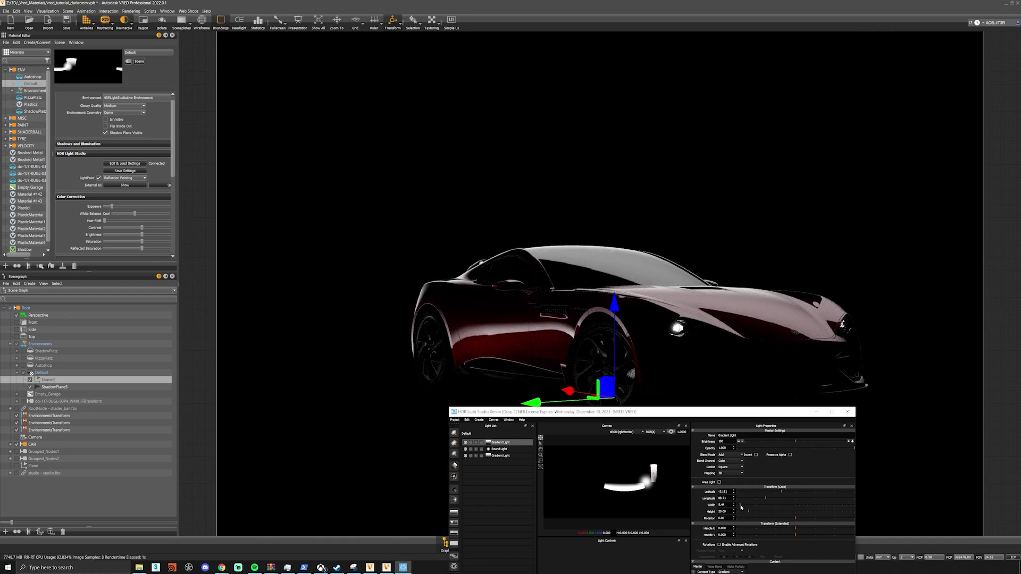
pyautogui.hotkey('ctrl', 'z')
pyautogui.moveTo(748, 514); pyautogui.dragTo(741, 512)
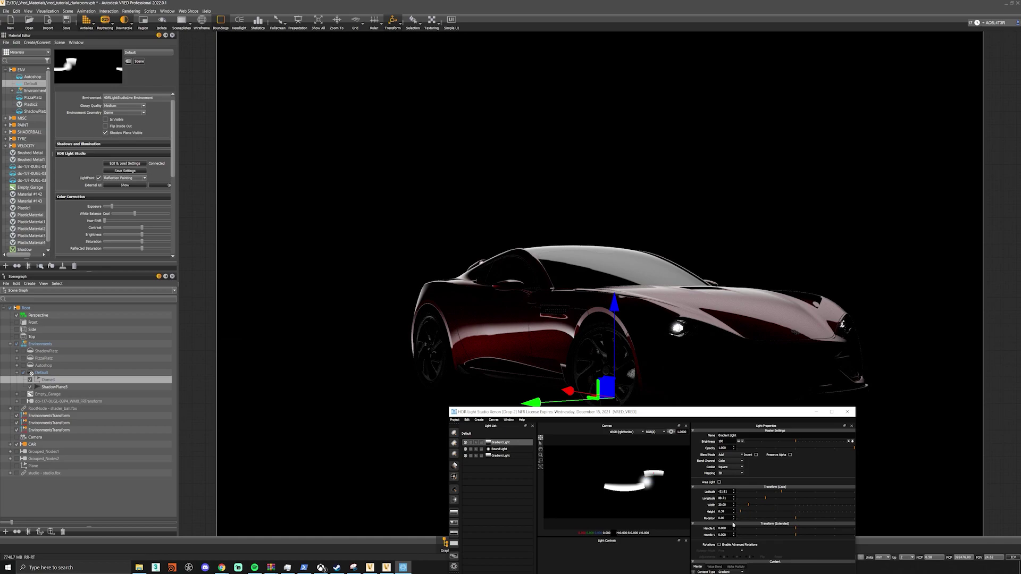
pyautogui.moveTo(713, 416); pyautogui.dragTo(471, 141)
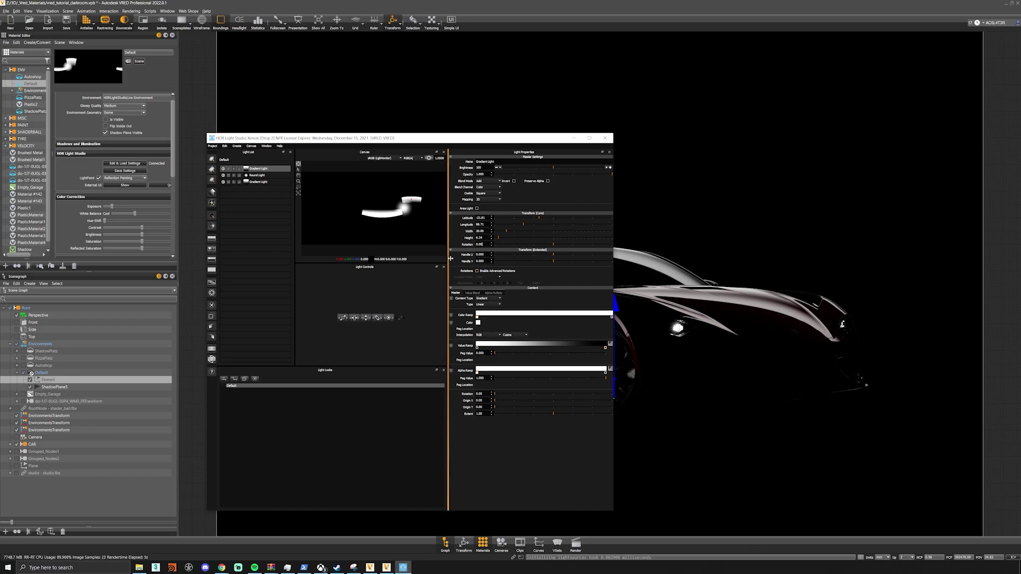
pyautogui.write('180')
pyautogui.press('Return')
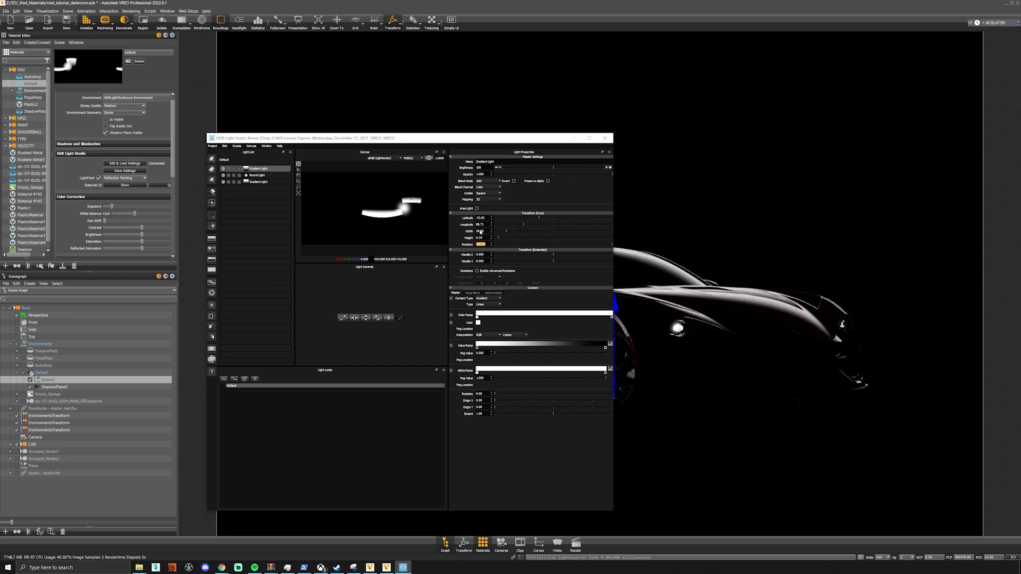
pyautogui.click(574, 139)
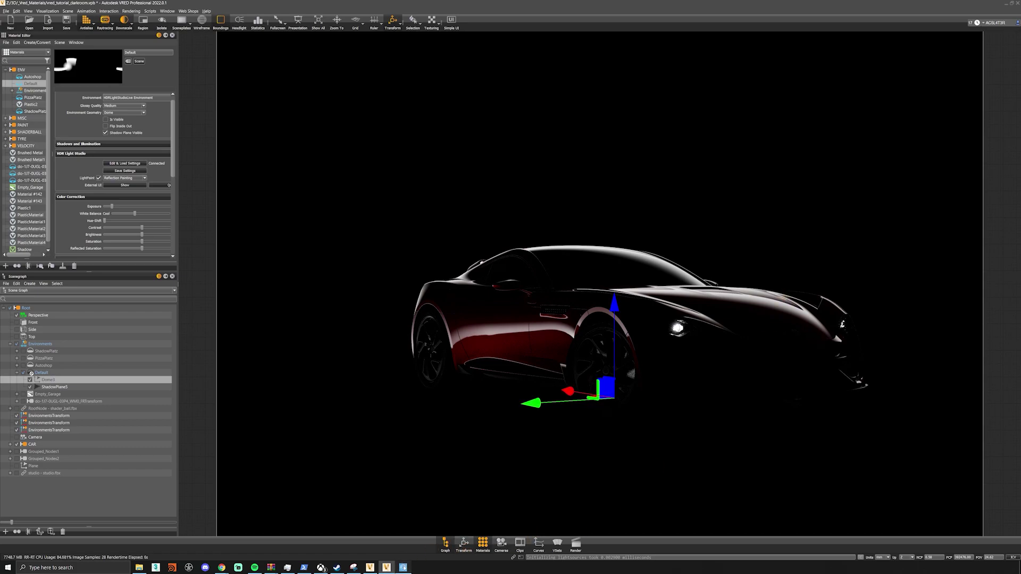
# Add a second round light and place it at the car's front bumper with Illumination Painting
pyautogui.click(403, 567)
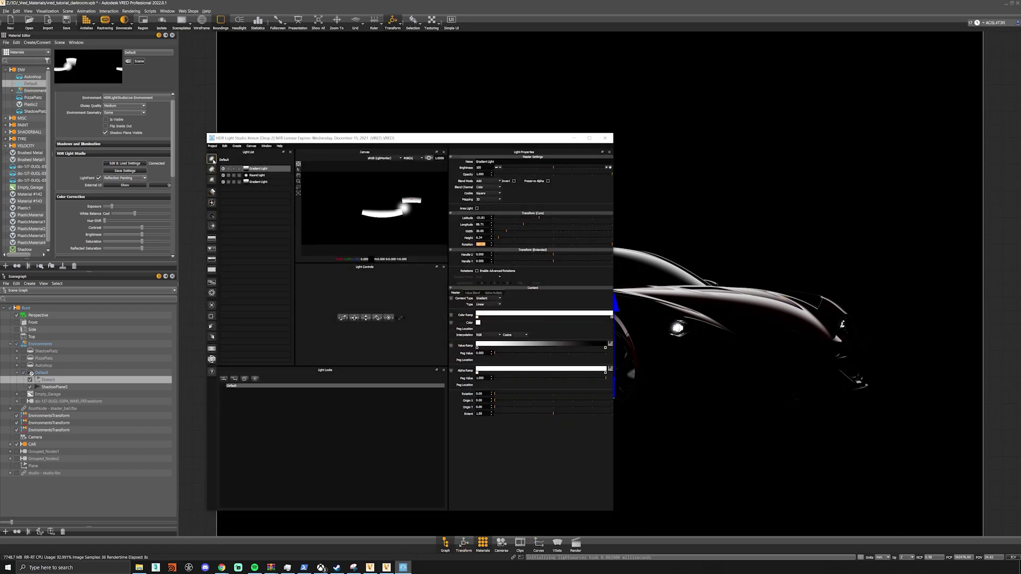
pyautogui.click(211, 160)
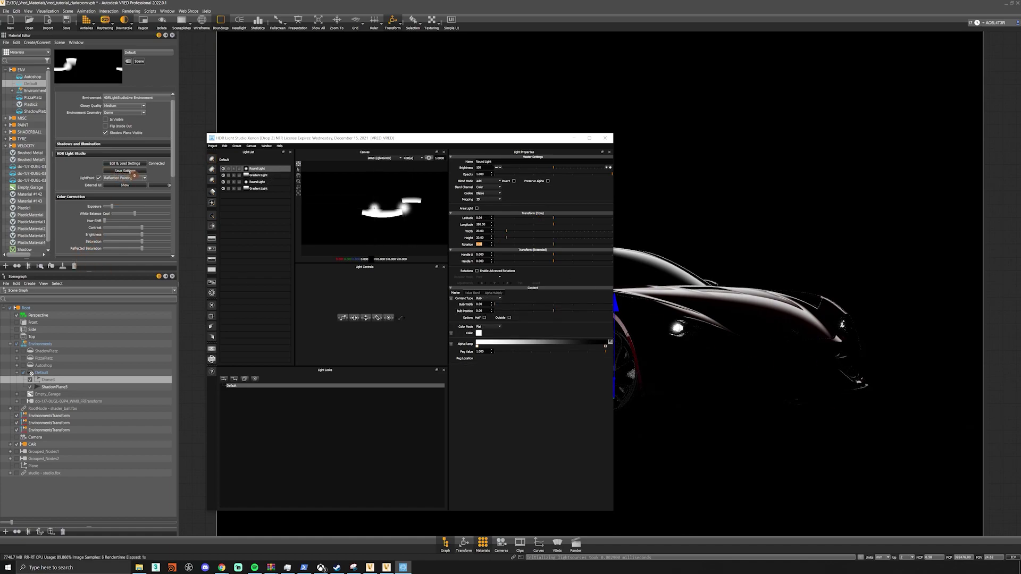
pyautogui.click(132, 178)
pyautogui.click(119, 187)
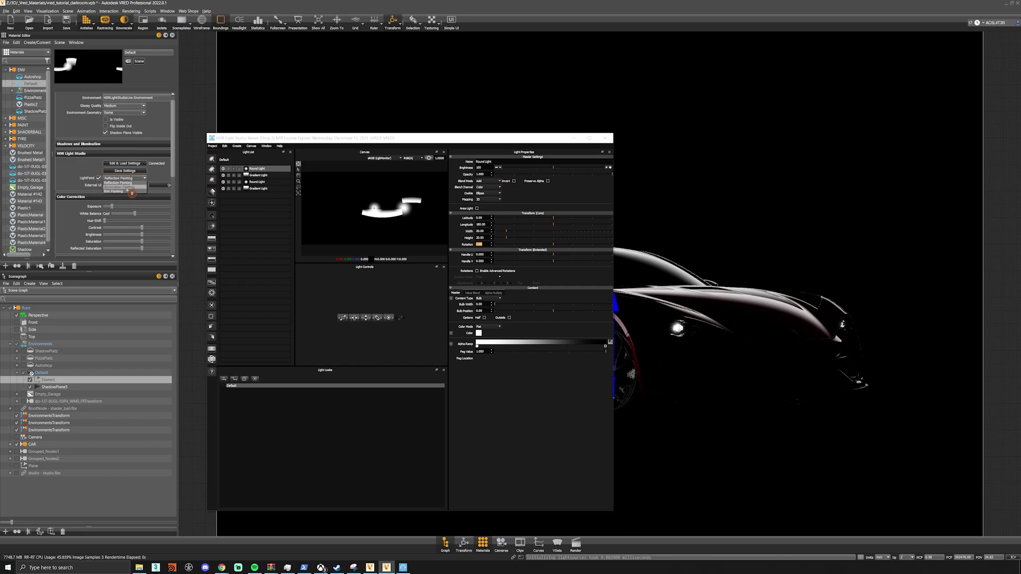
pyautogui.click(830, 364)
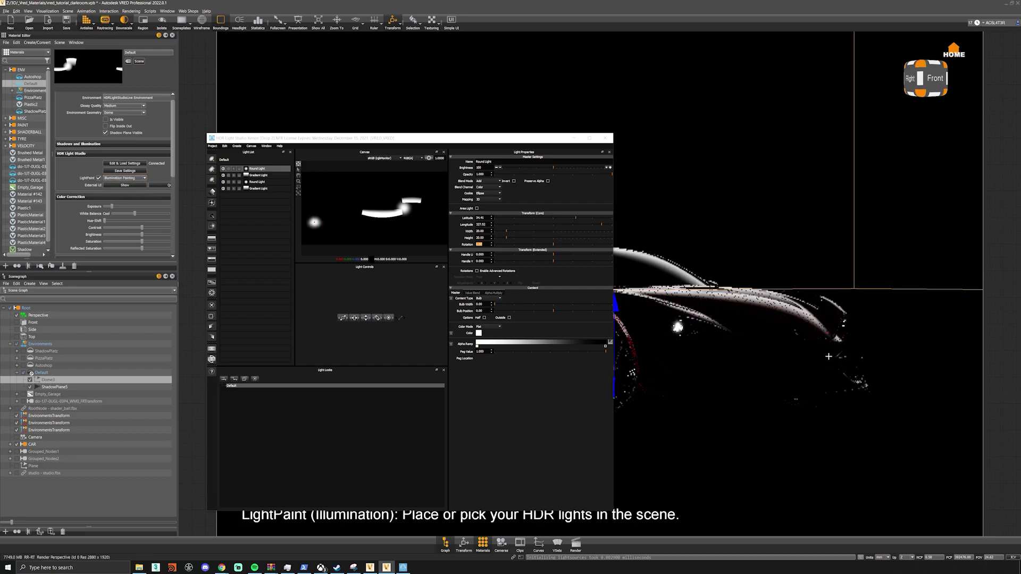
pyautogui.click(850, 354)
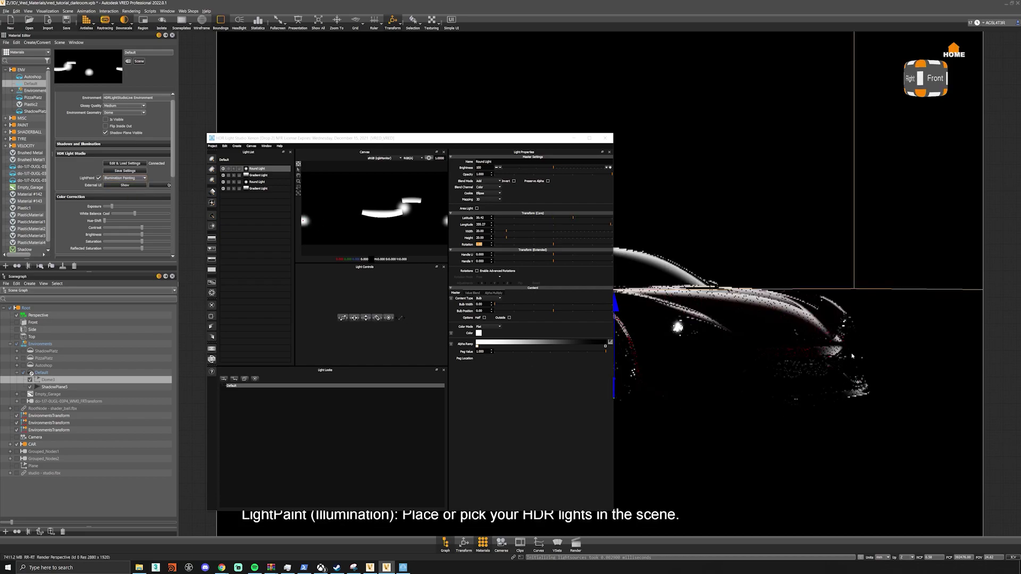
# Set the second round light's brightness to 300 and reposition its illumination around the edge of the hood and front end
pyautogui.moveTo(485, 168); pyautogui.dragTo(453, 172)
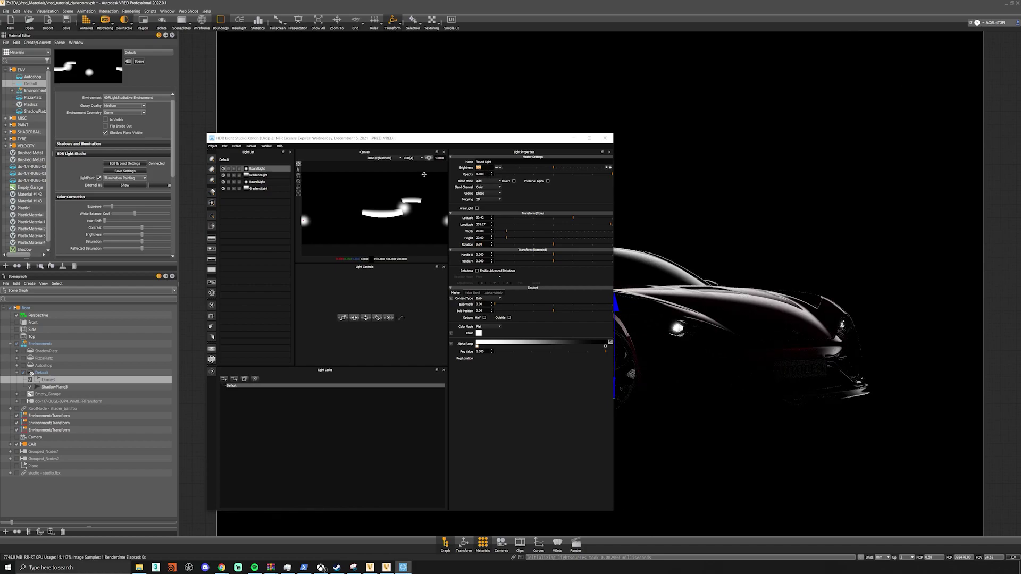
pyautogui.write('300')
pyautogui.press('Return')
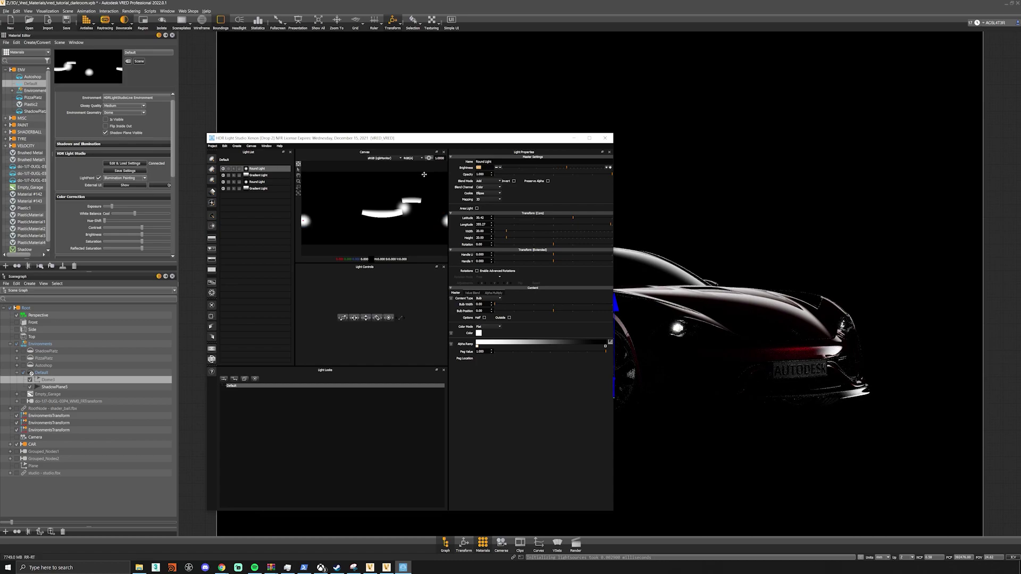
pyautogui.click(854, 289)
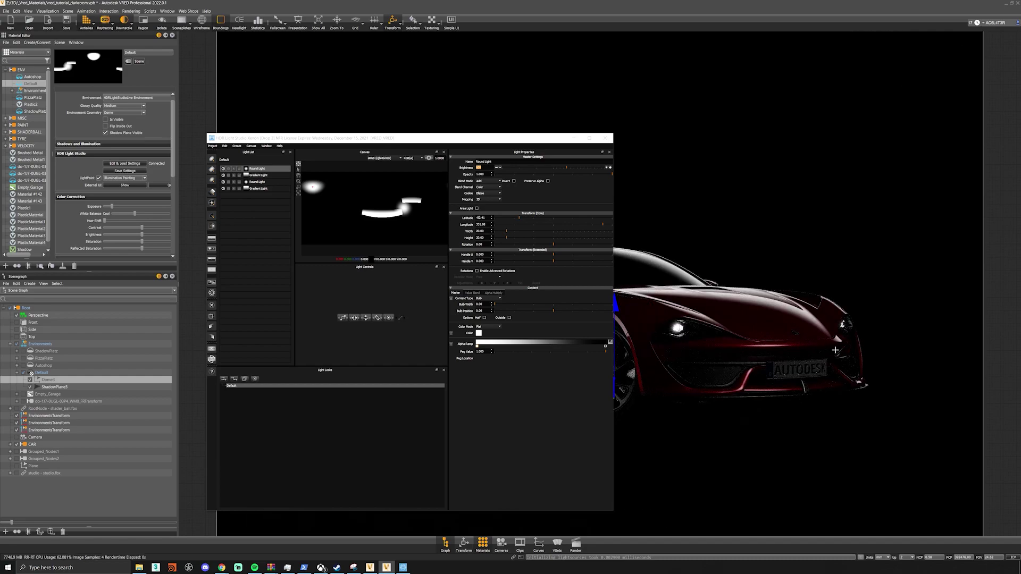
pyautogui.click(837, 346)
pyautogui.click(834, 346)
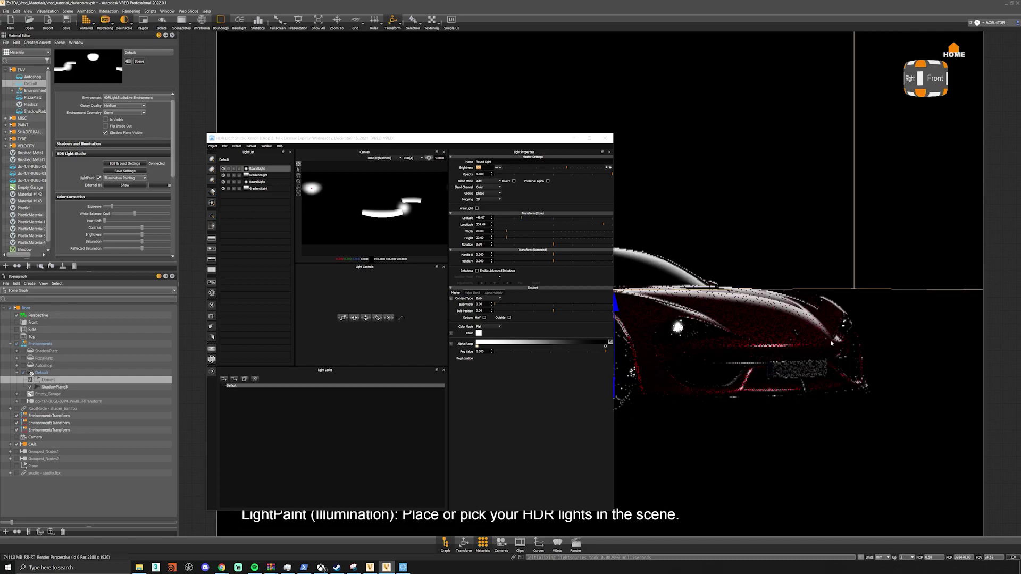
# Set the second round light's width and height to 25 and its brightness to 1200
pyautogui.click(488, 168)
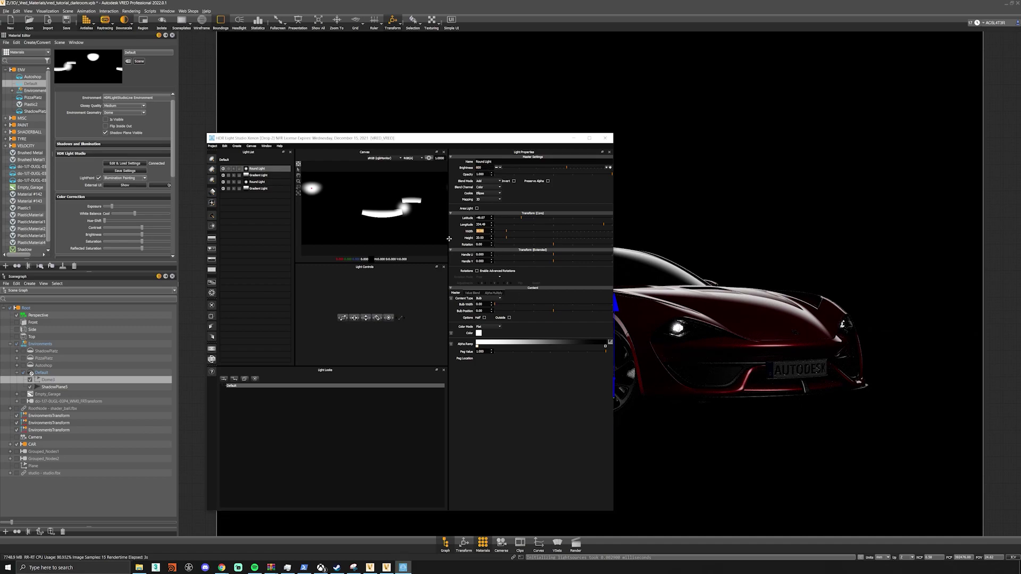
pyautogui.write('25')
pyautogui.press('Tab')
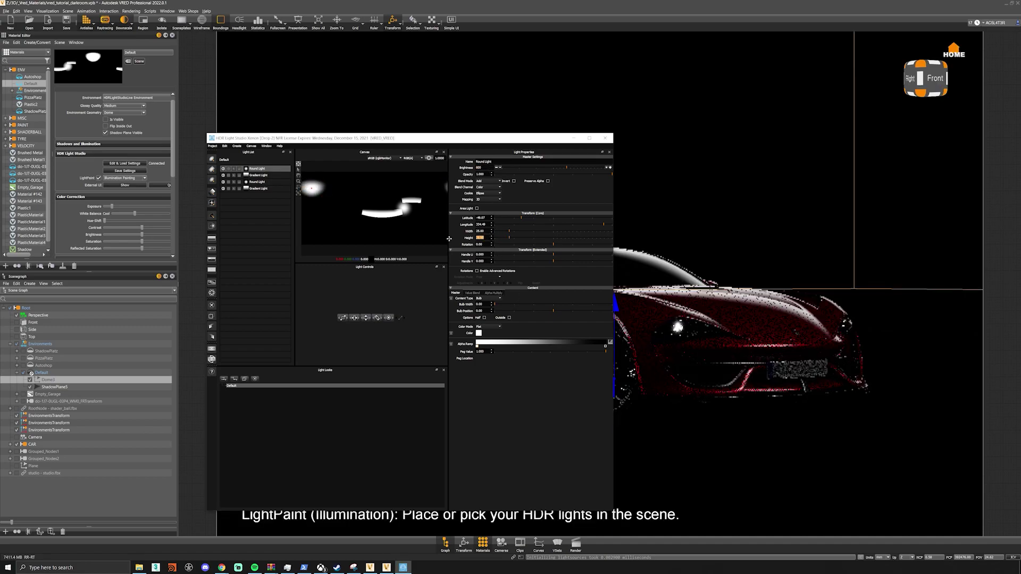
pyautogui.moveTo(483, 168); pyautogui.dragTo(451, 172)
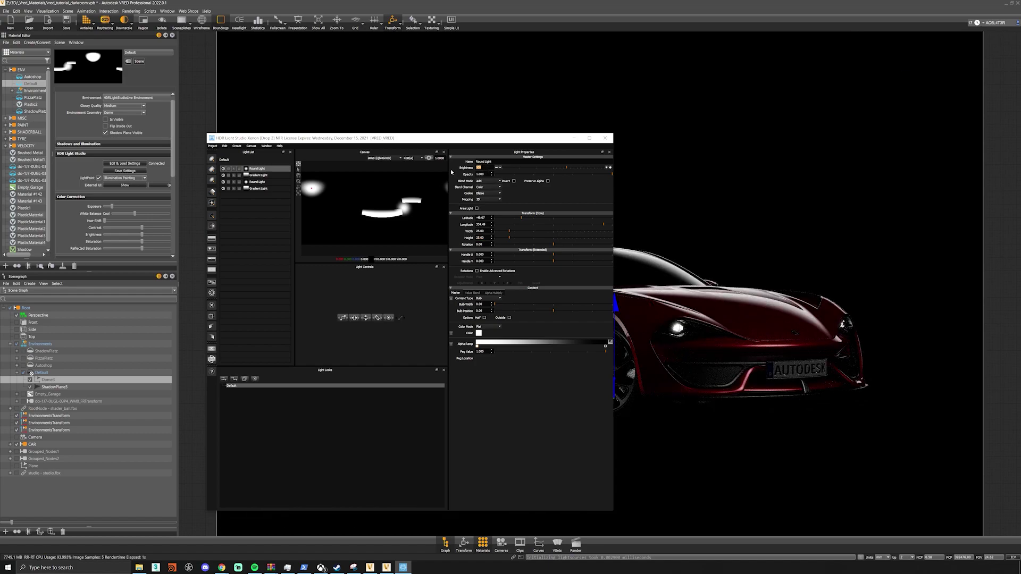
pyautogui.write('1200')
pyautogui.press('Return')
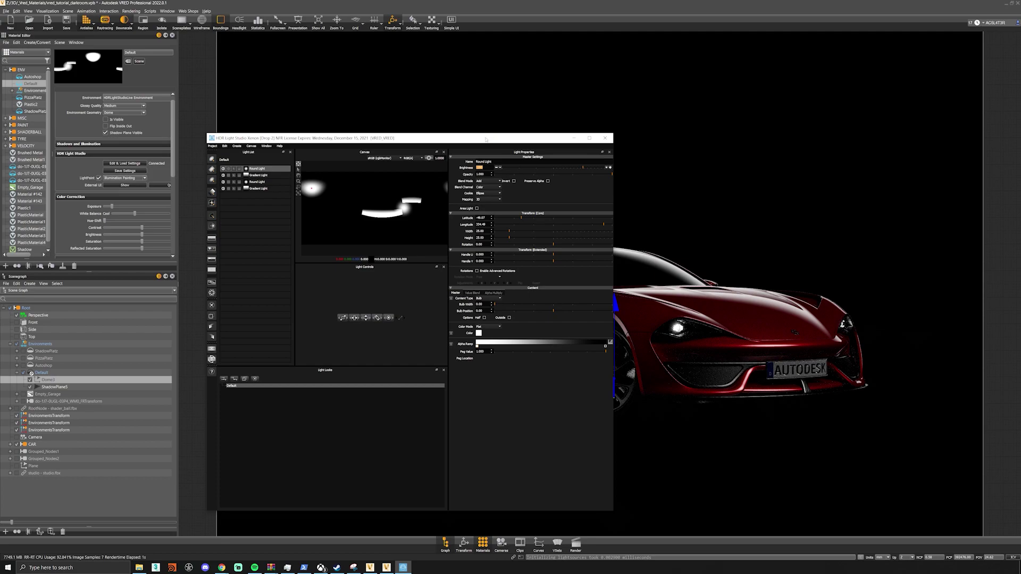
# Duplicate the second round light and place the copy's illumination on the car's rear shoulder with Illumination Painting
pyautogui.moveTo(486, 140); pyautogui.dragTo(680, 395)
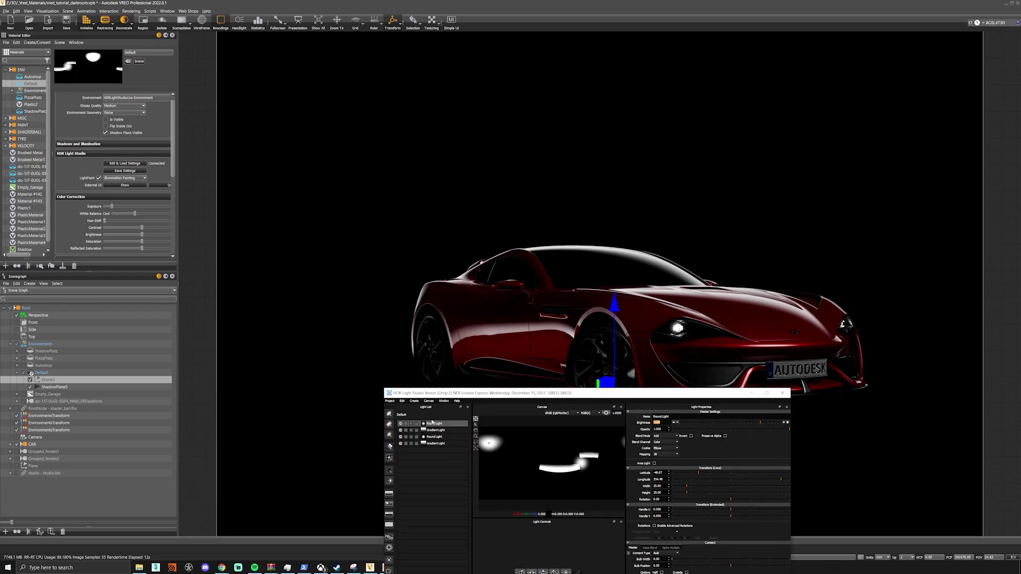
pyautogui.rightClick(432, 422)
pyautogui.click(443, 433)
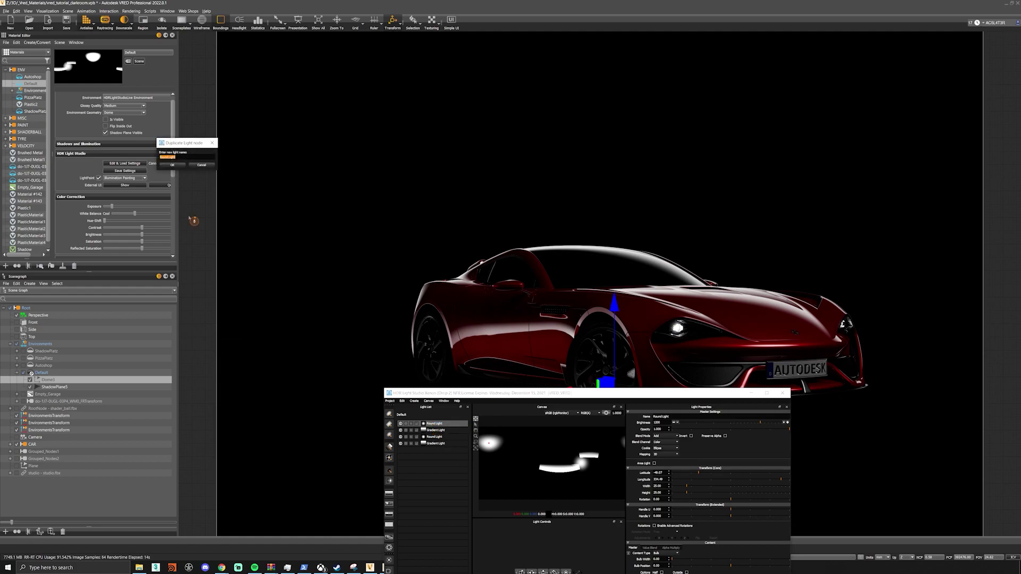
pyautogui.press('Return')
pyautogui.click(457, 295)
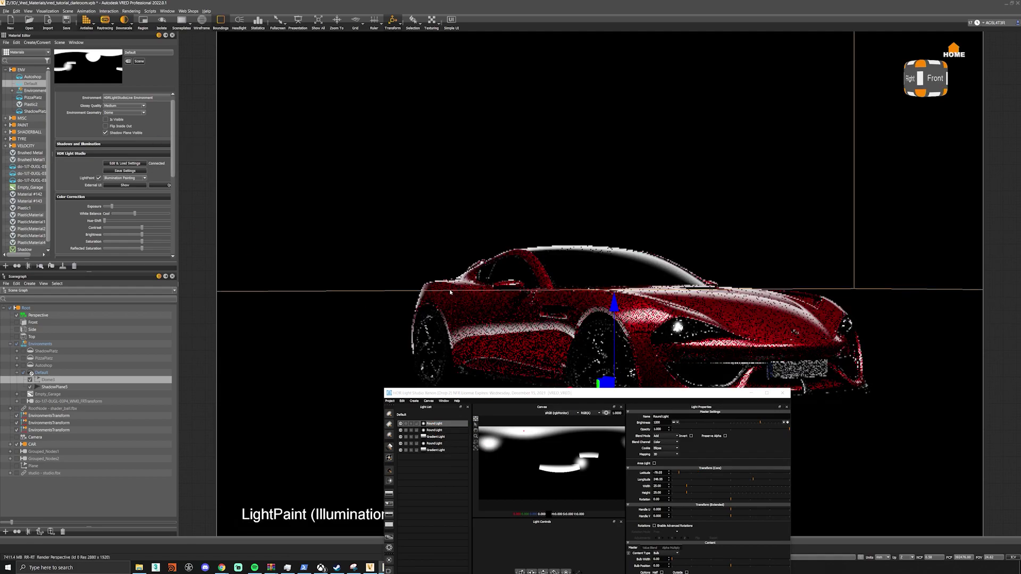
pyautogui.click(448, 294)
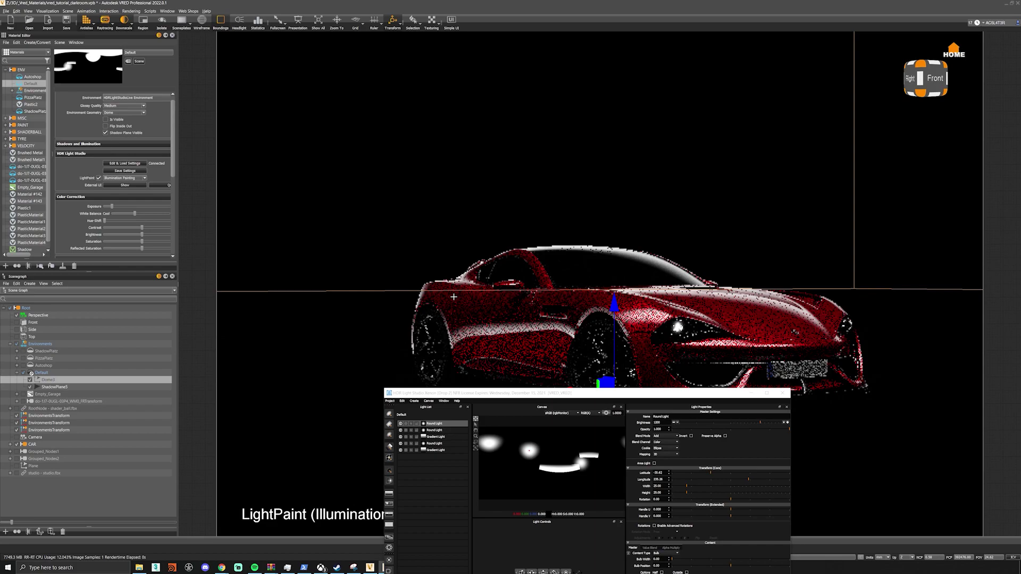
pyautogui.click(451, 292)
pyautogui.click(460, 282)
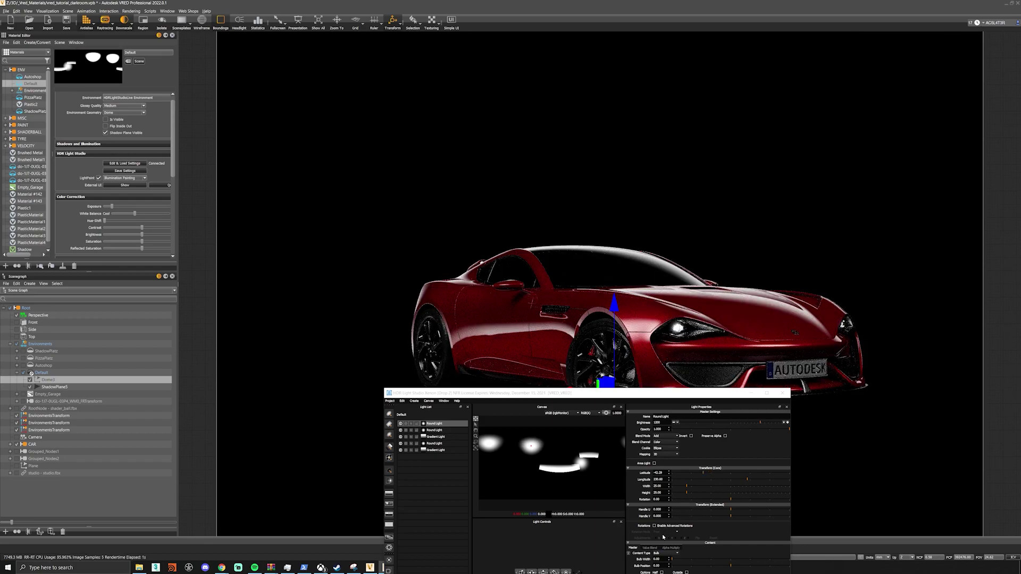
# Make the duplicated round light a half light, widening it to about 49 and reducing its height to about 15
pyautogui.moveTo(682, 397); pyautogui.dragTo(707, 288)
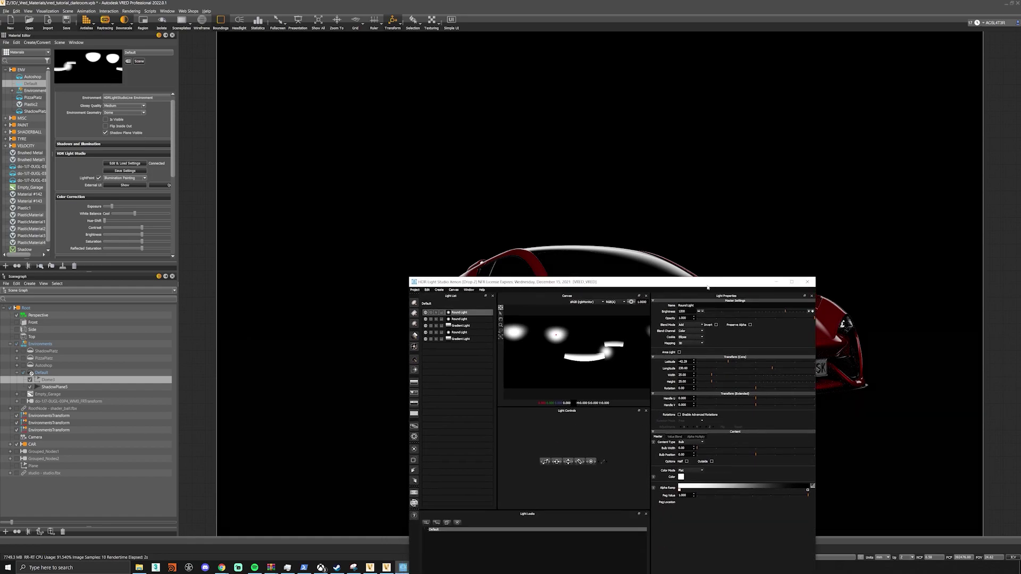
pyautogui.click(686, 461)
pyautogui.moveTo(598, 288); pyautogui.dragTo(636, 372)
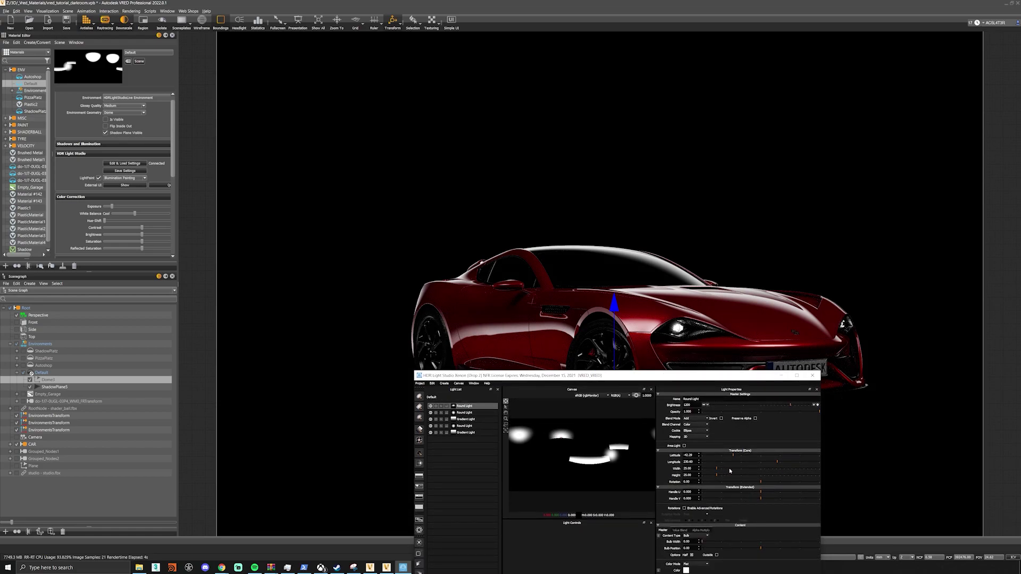
pyautogui.moveTo(716, 470)
pyautogui.mouseDown()
pyautogui.moveTo(730, 470)
pyautogui.moveTo(711, 477)
pyautogui.mouseUp()
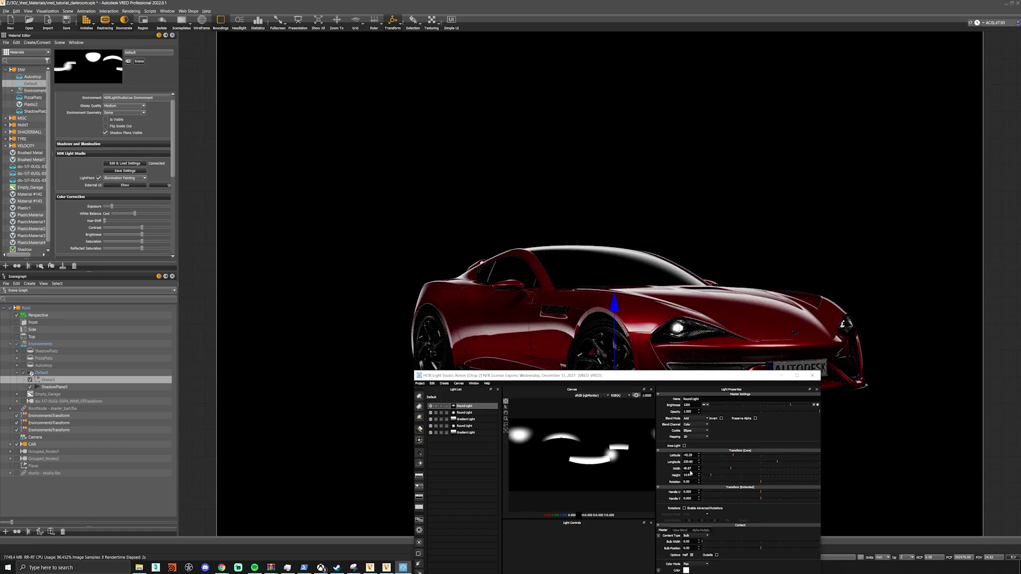
# Add another round light and try its illumination around the rear wheel and the door with Illumination Painting
pyautogui.moveTo(671, 380); pyautogui.dragTo(856, 127)
pyautogui.click(604, 147)
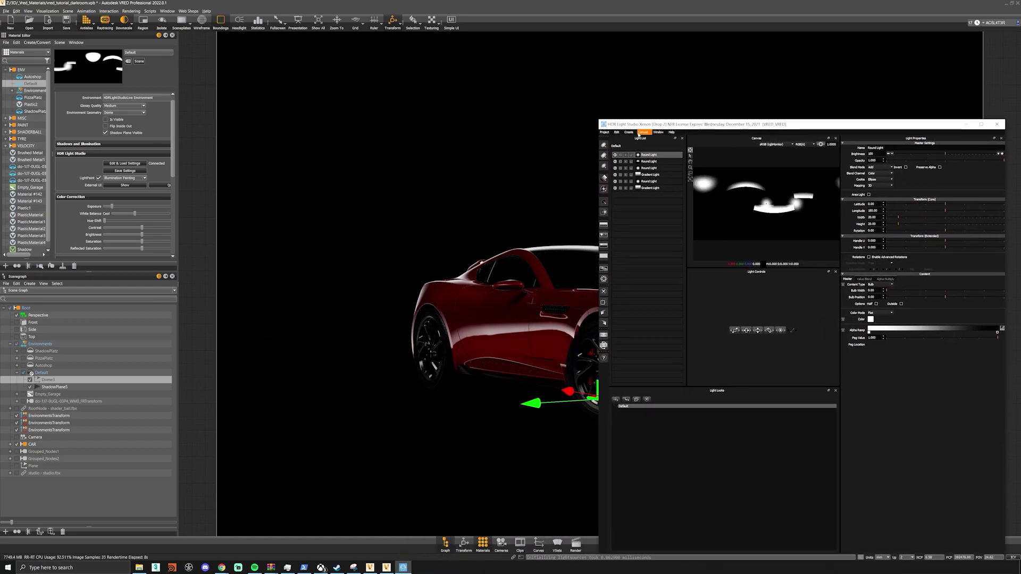
pyautogui.moveTo(639, 127); pyautogui.dragTo(735, 103)
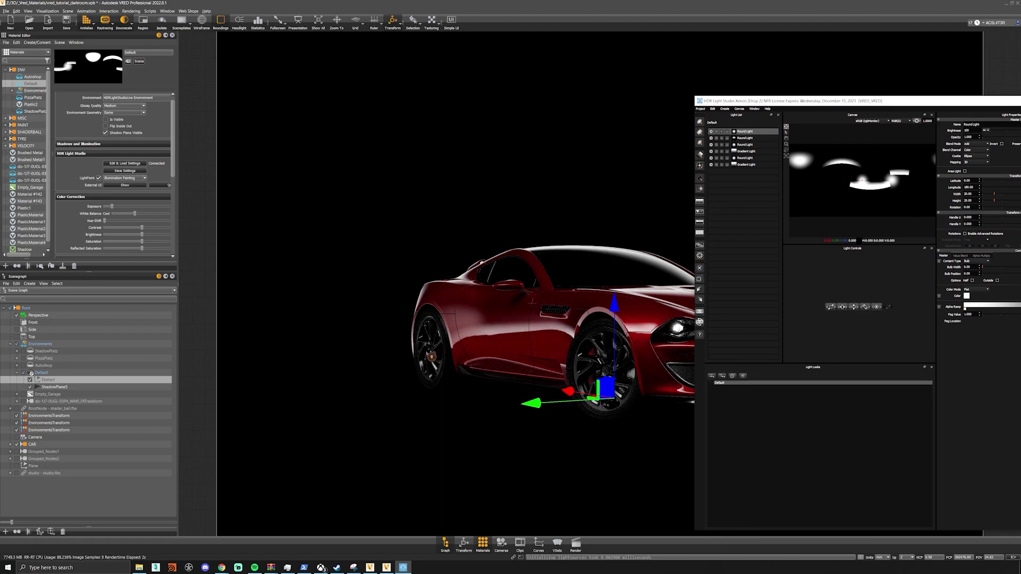
pyautogui.click(429, 350)
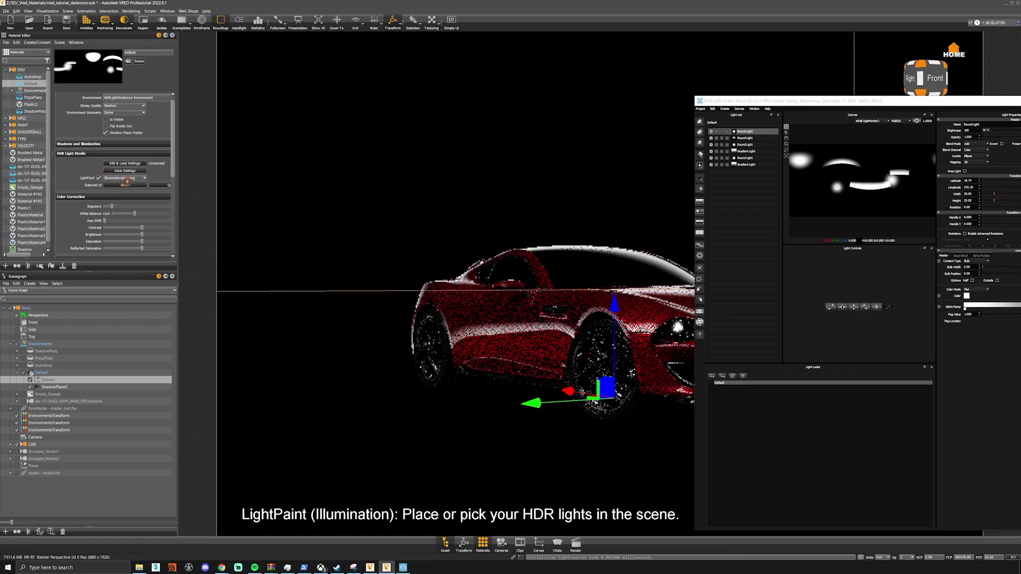
pyautogui.click(436, 339)
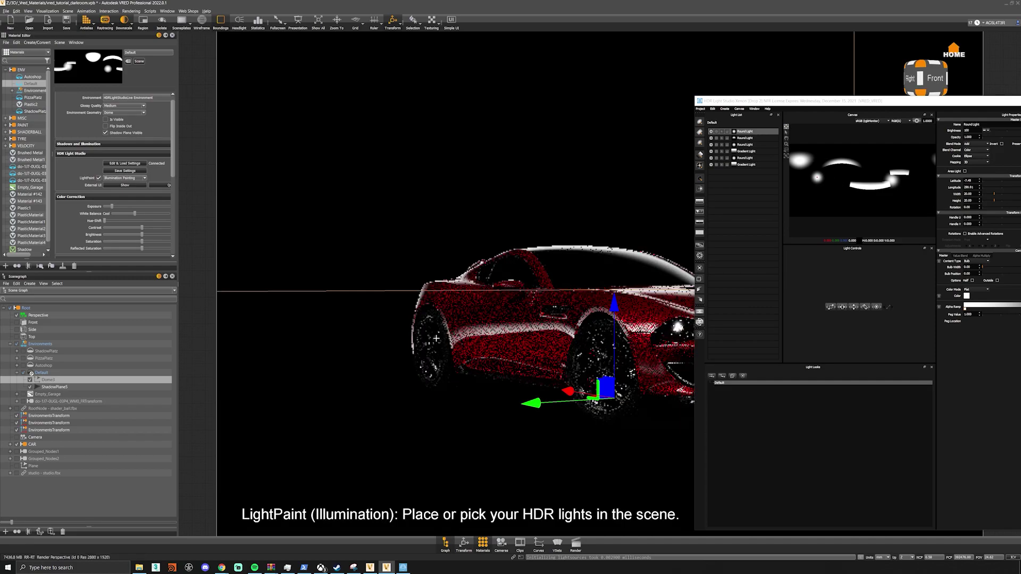
pyautogui.click(442, 341)
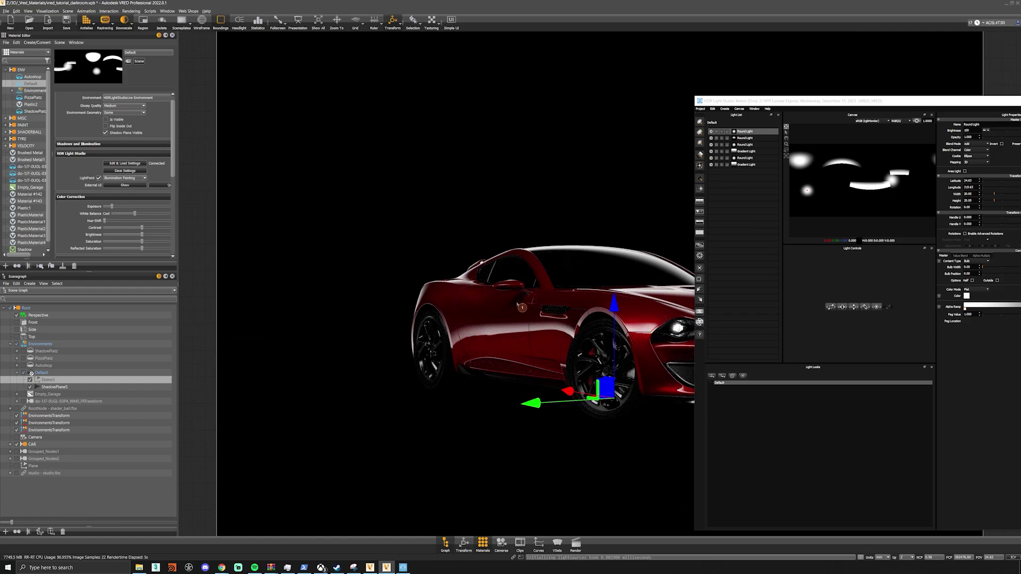
pyautogui.click(518, 299)
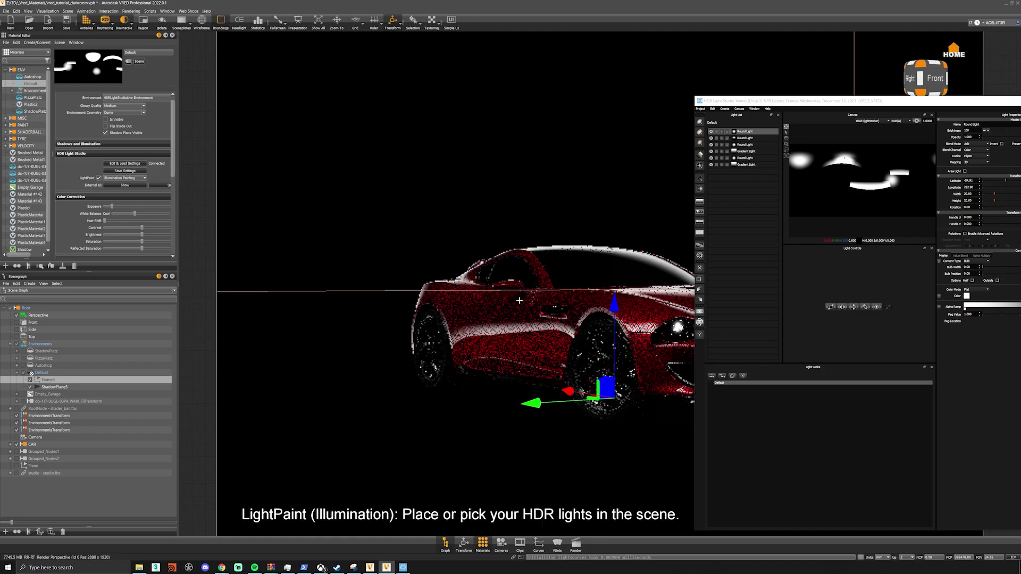
# Switch LightPaint to Reflection Painting and place the newest round light's reflection on the car's side
pyautogui.click(125, 178)
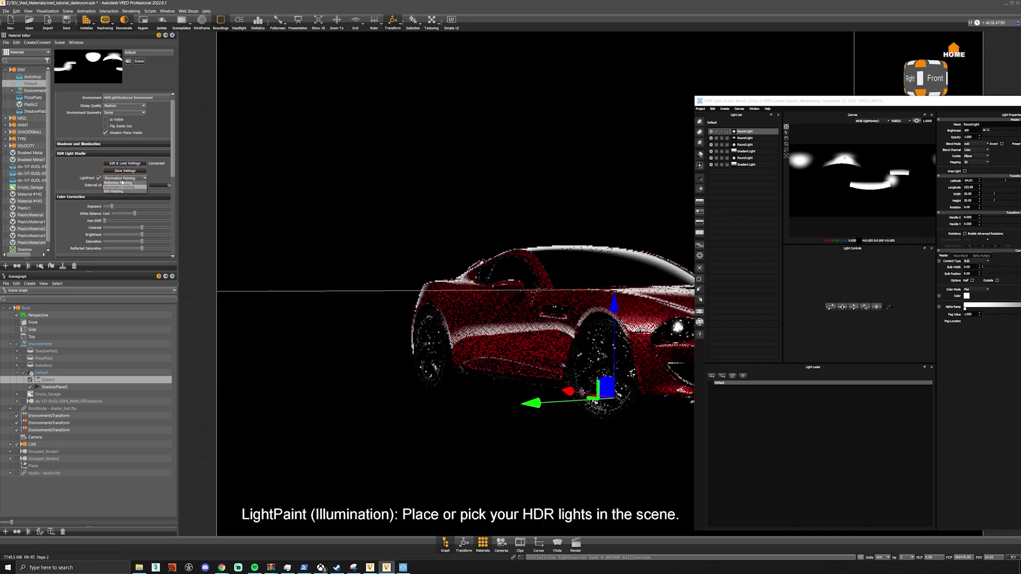
pyautogui.click(123, 185)
pyautogui.click(515, 302)
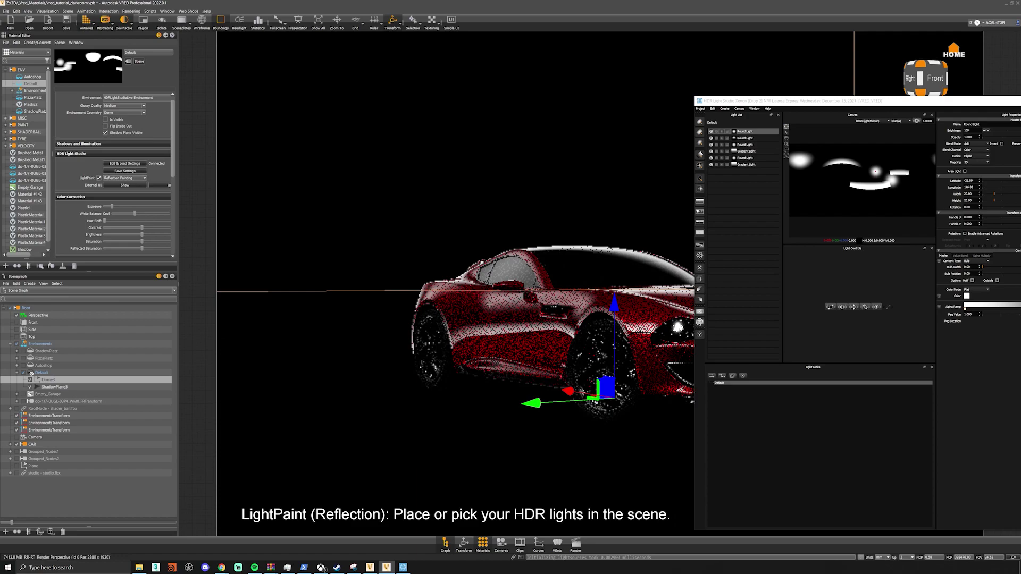
pyautogui.click(484, 302)
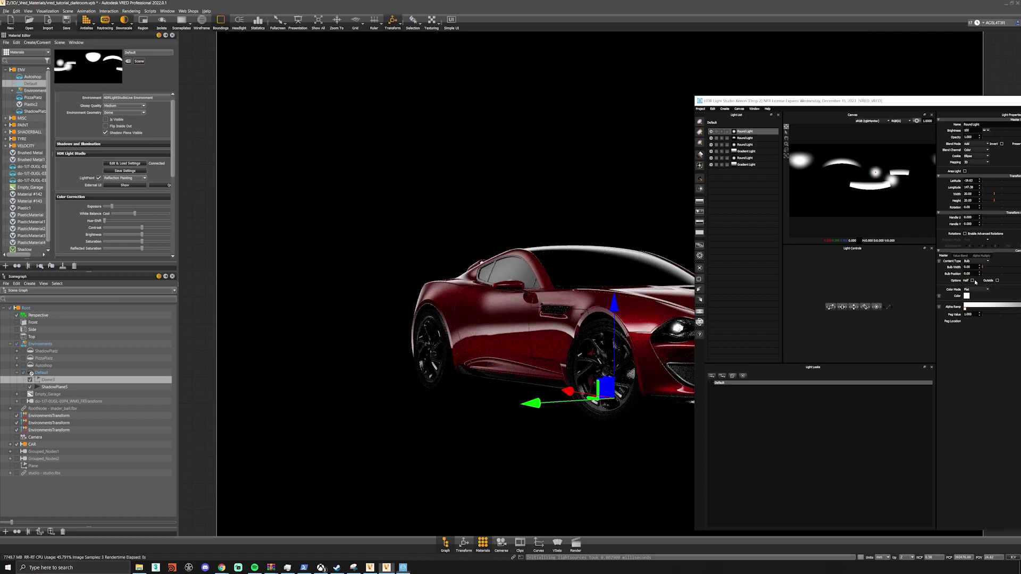
# Make the newest round light a half light and widen it to over 100
pyautogui.click(972, 280)
pyautogui.moveTo(841, 101); pyautogui.dragTo(771, 100)
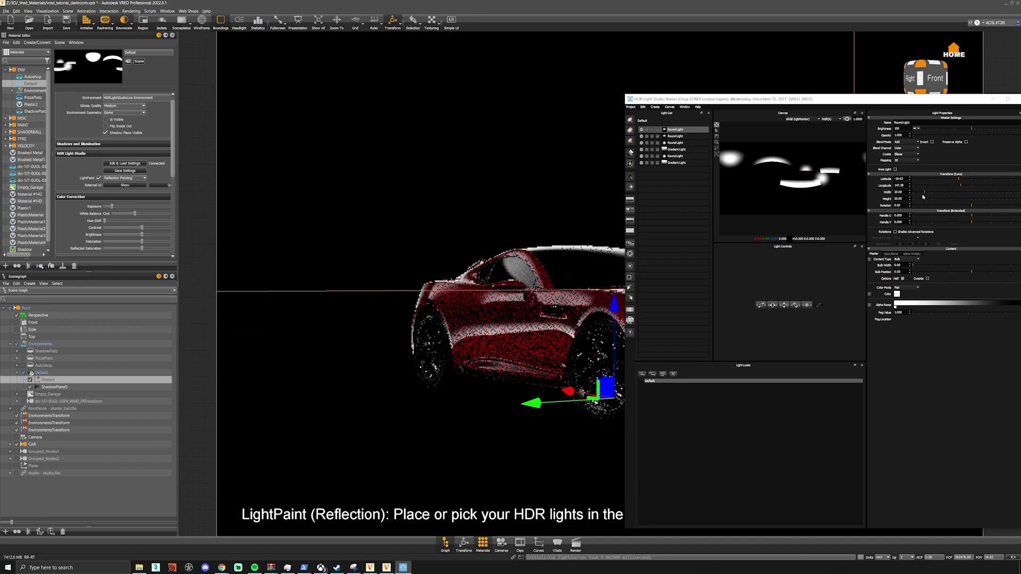
pyautogui.moveTo(923, 196); pyautogui.dragTo(958, 195)
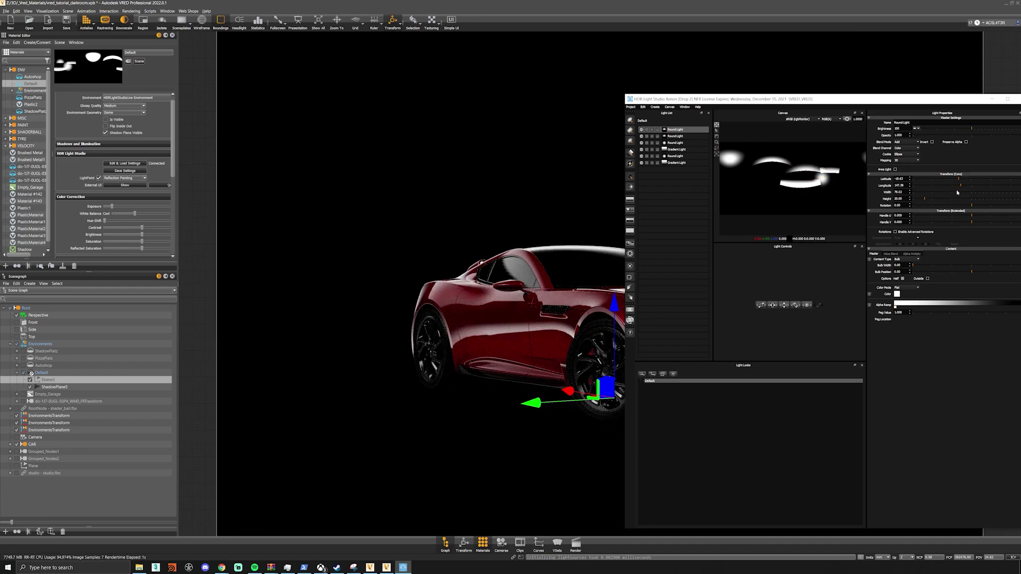
pyautogui.moveTo(958, 193); pyautogui.dragTo(977, 193)
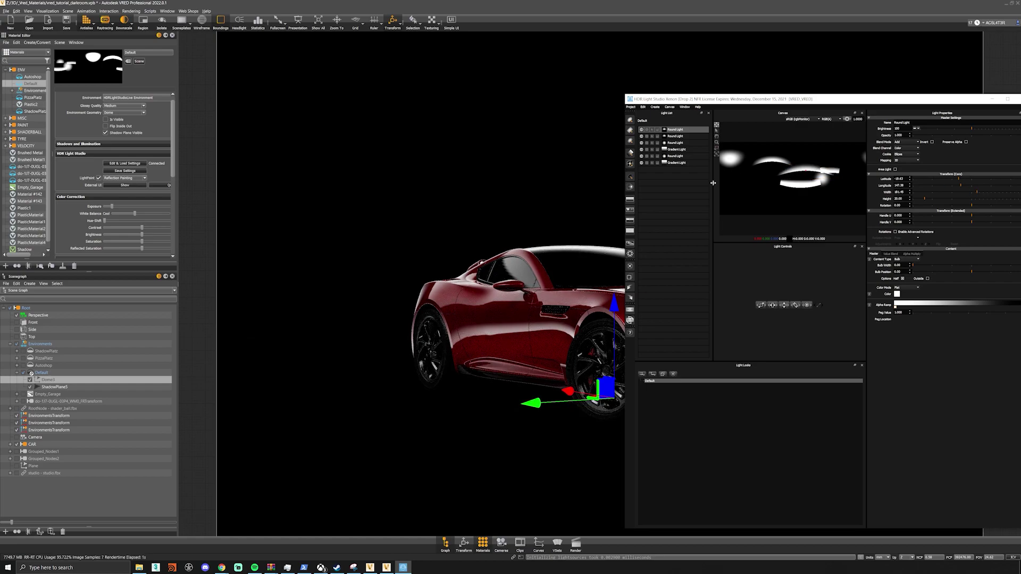
# Try the wide half light's reflection along the side window and rear shoulder, and delete that light
pyautogui.click(512, 271)
pyautogui.click(494, 279)
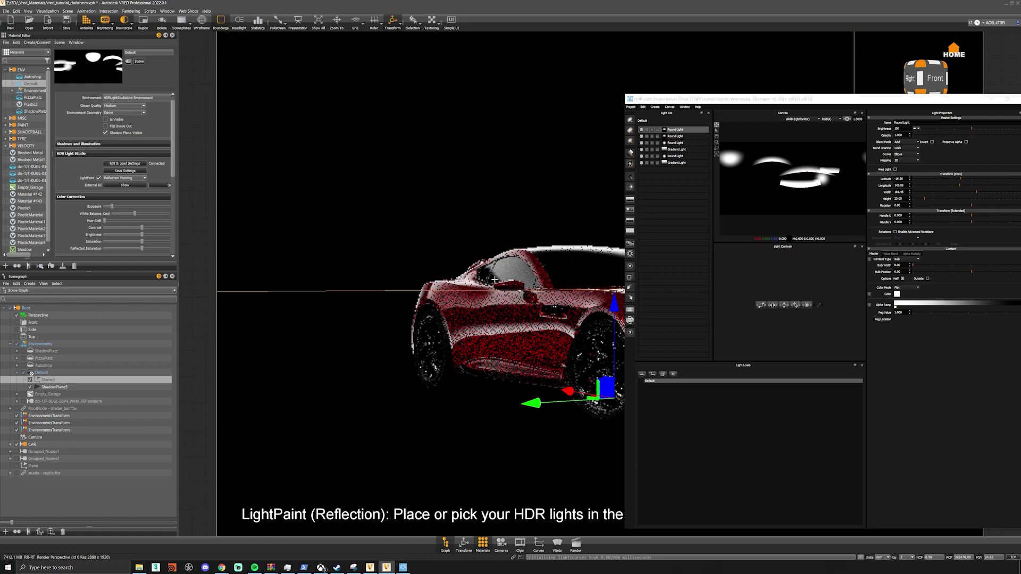
pyautogui.click(466, 293)
pyautogui.click(456, 297)
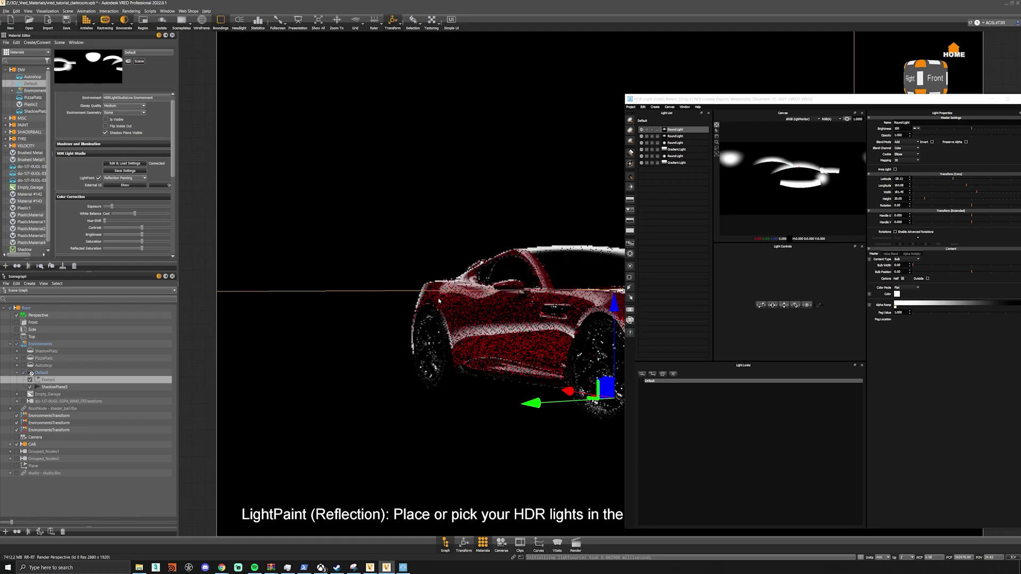
pyautogui.click(433, 300)
pyautogui.click(424, 299)
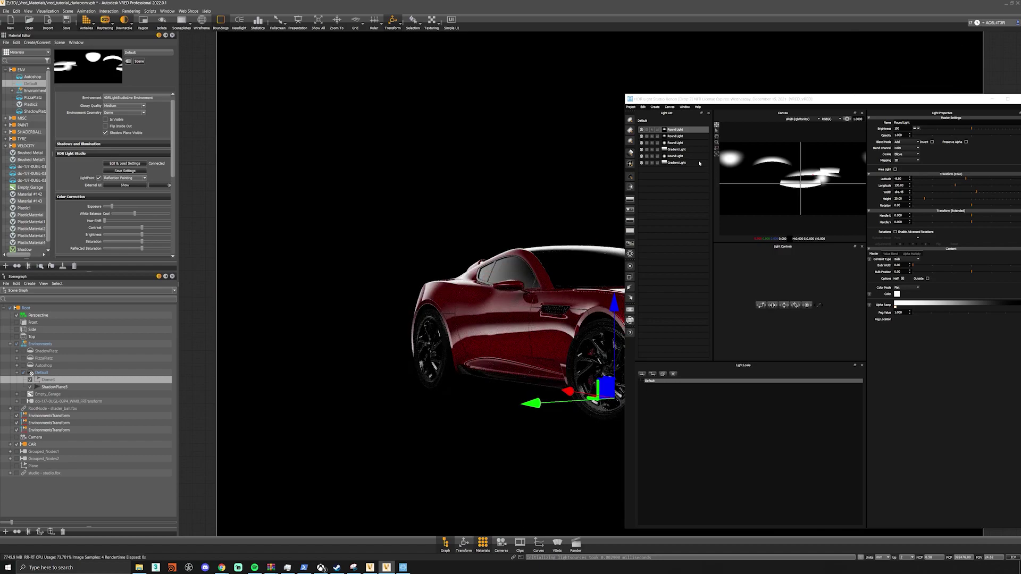
pyautogui.rightClick(680, 130)
pyautogui.click(691, 149)
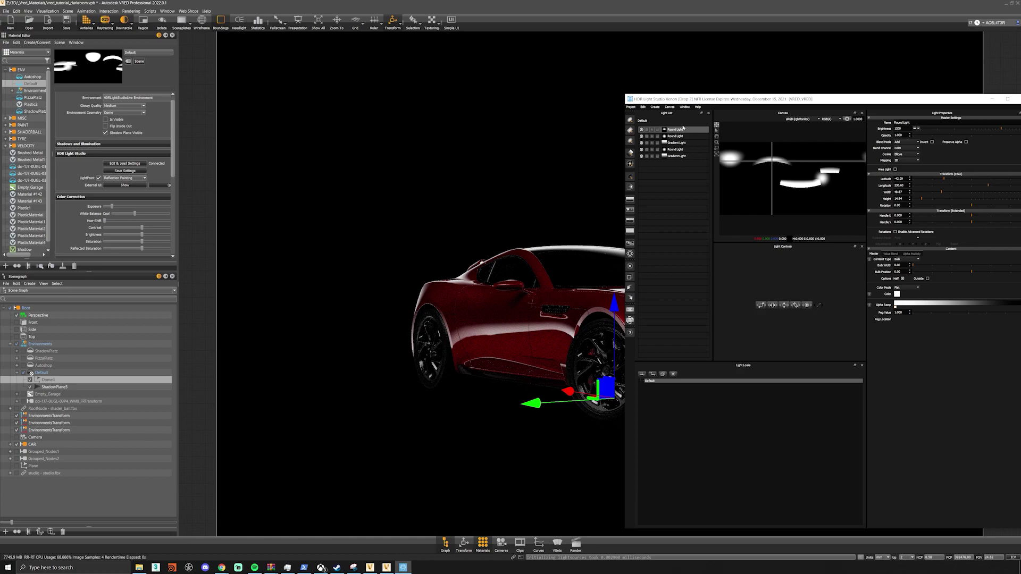
# Reposition the first gradient light's reflection onto the car's door with Reflection Painting and uncover the whole car
pyautogui.click(680, 155)
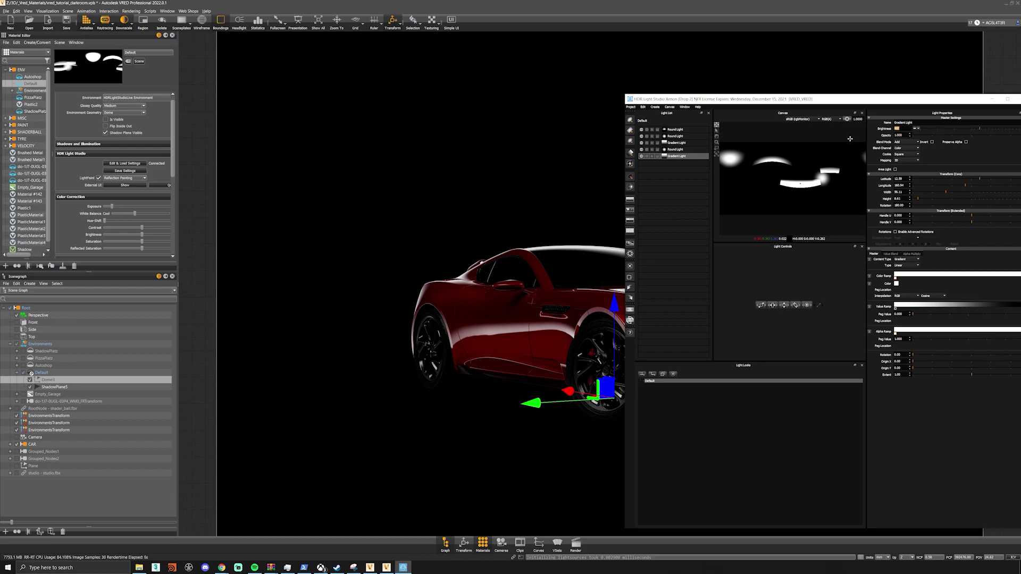
pyautogui.click(508, 322)
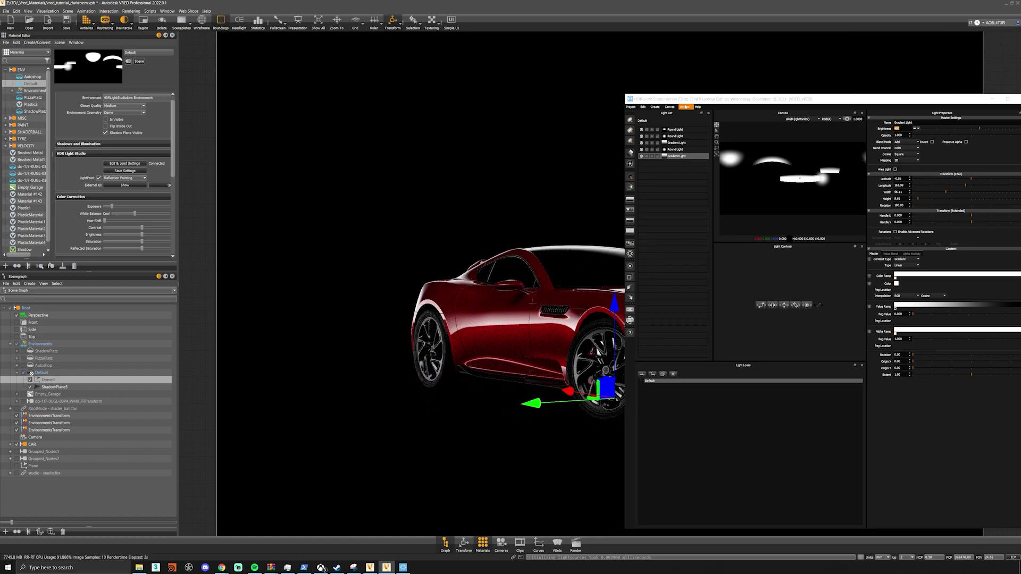
pyautogui.moveTo(687, 99); pyautogui.dragTo(433, 484)
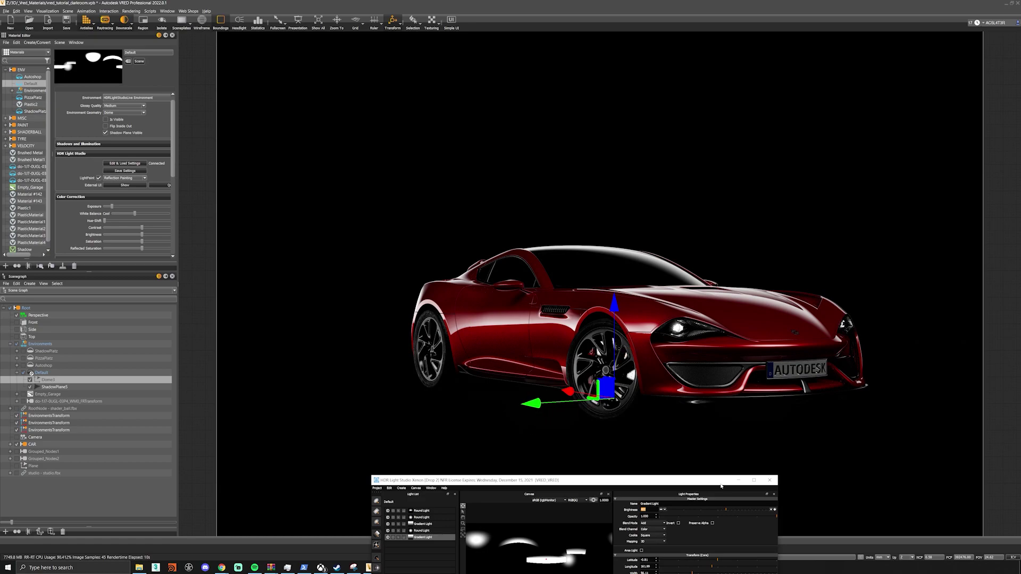
# Set up a production render in HDR Light Studio with a custom width of 8192 and HDR as the map format
pyautogui.moveTo(706, 481); pyautogui.dragTo(907, 80)
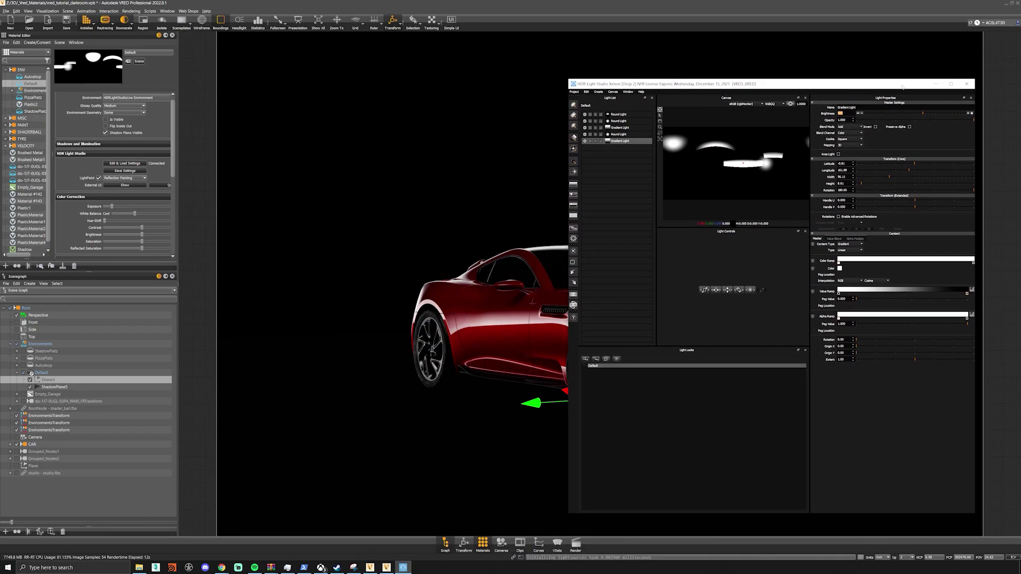
pyautogui.click(573, 296)
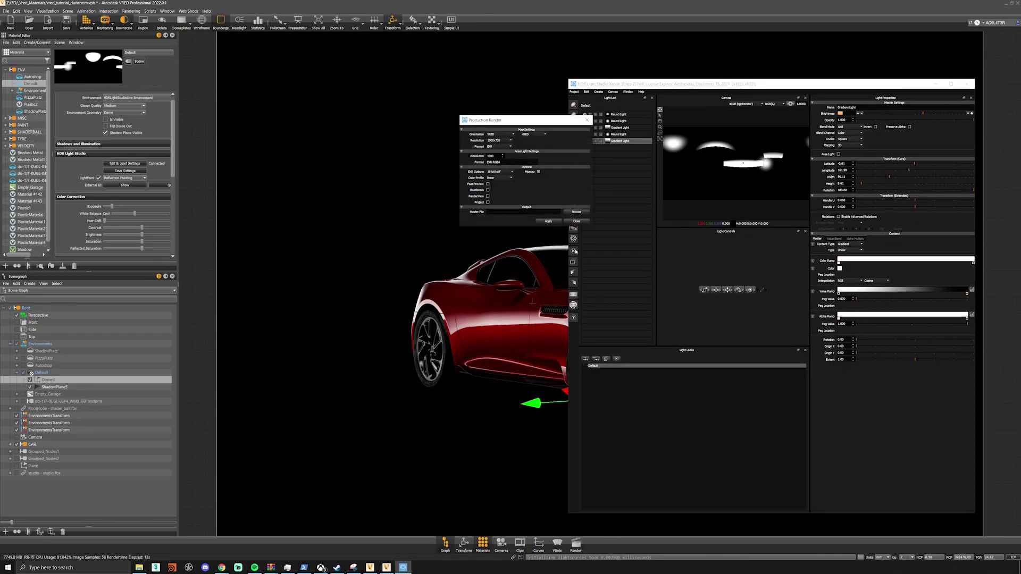
pyautogui.click(504, 141)
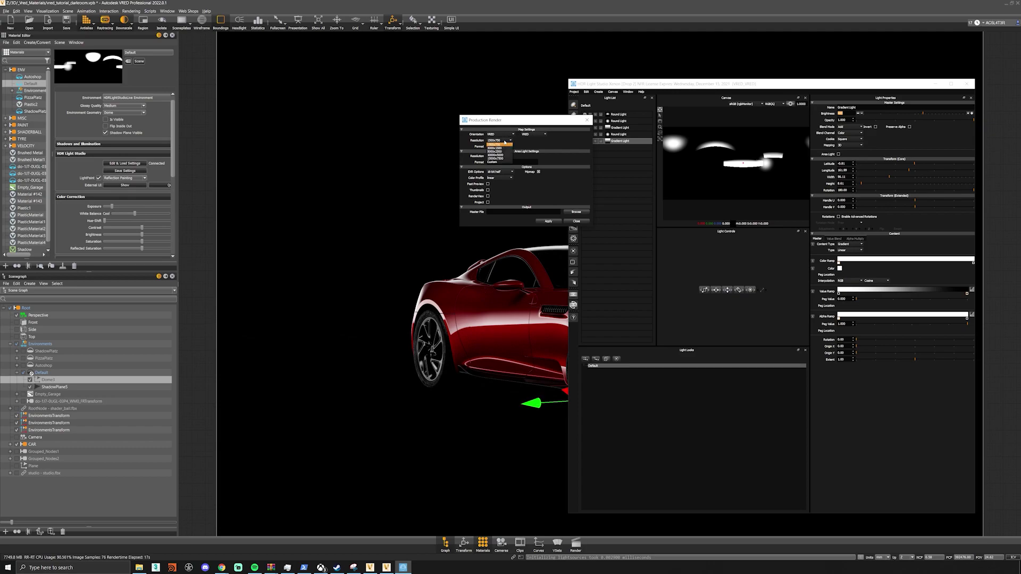
pyautogui.click(504, 162)
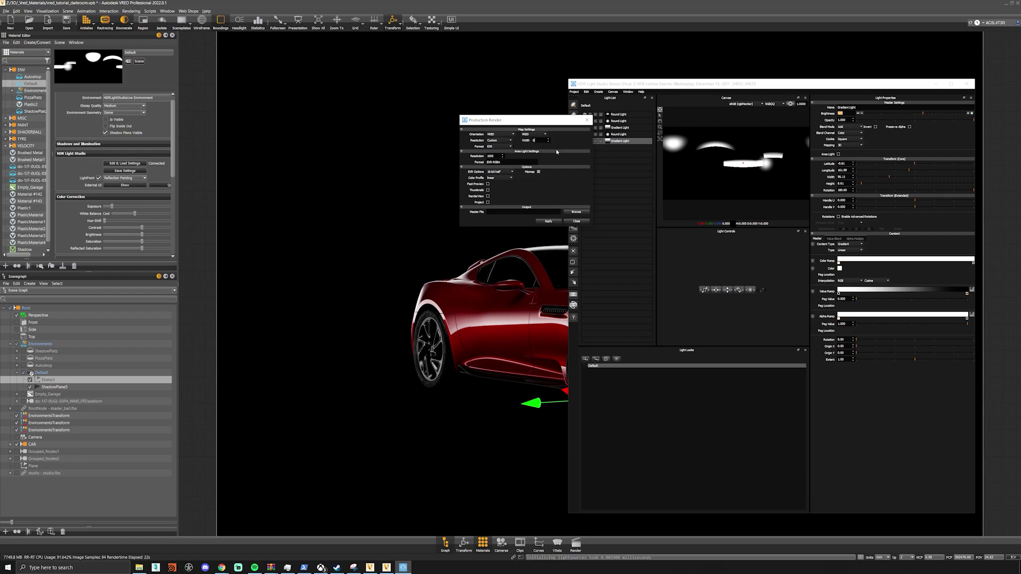
pyautogui.click(503, 147)
pyautogui.click(504, 154)
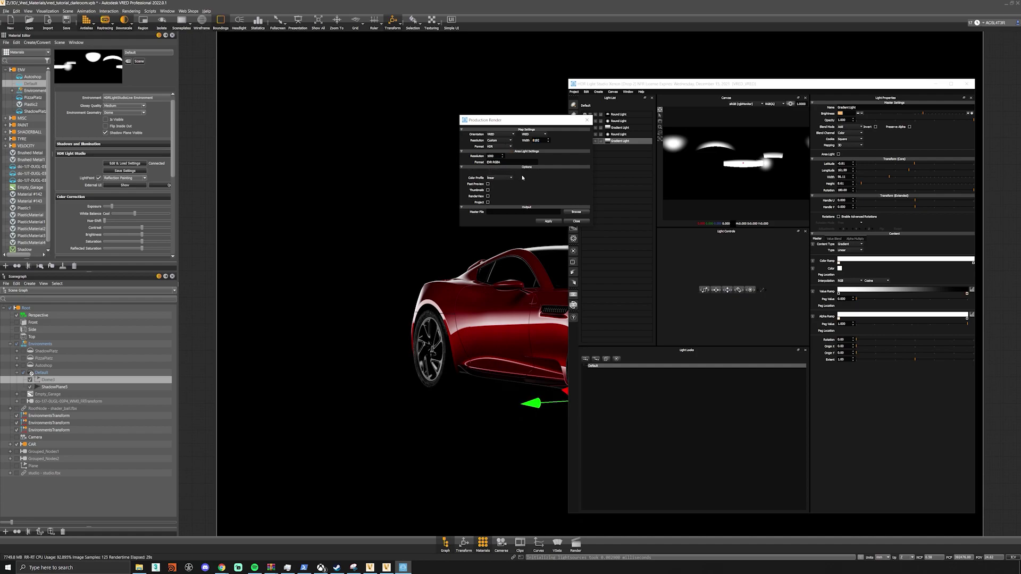
# Name the output file studio_test, render the HDR map, and minimize HDR Light Studio
pyautogui.click(576, 211)
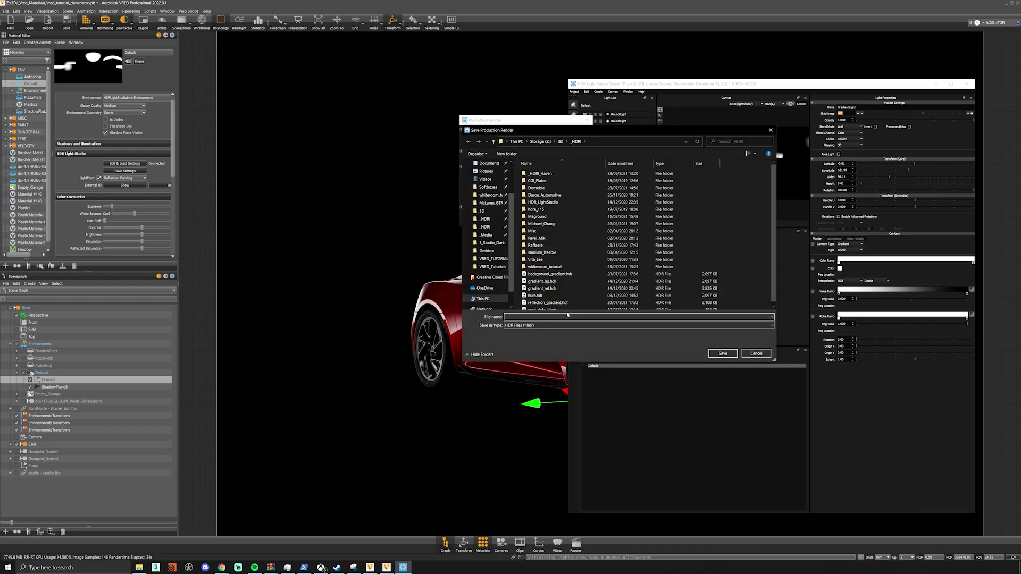
pyautogui.write('studio_test')
pyautogui.press('Return')
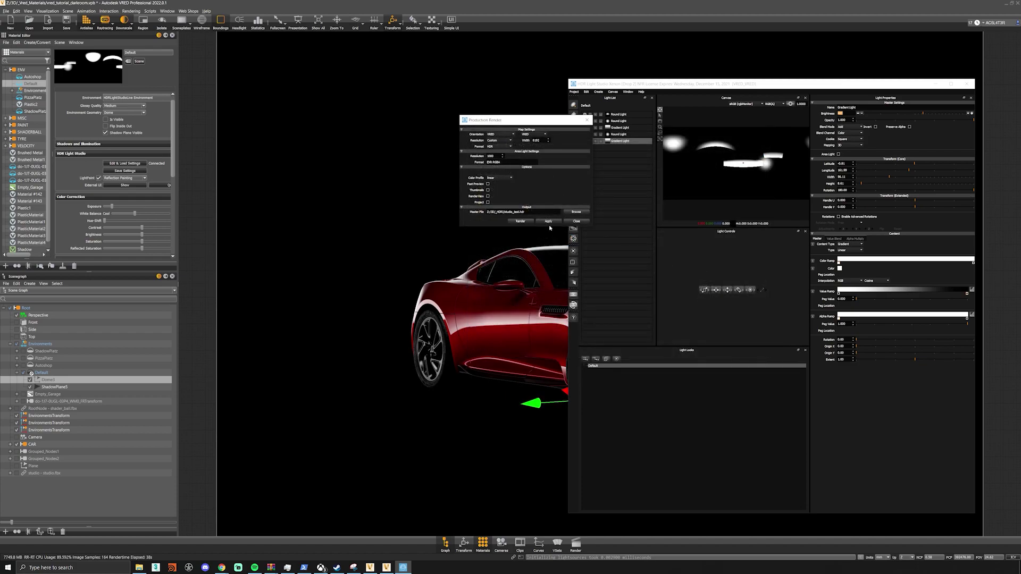
pyautogui.click(523, 221)
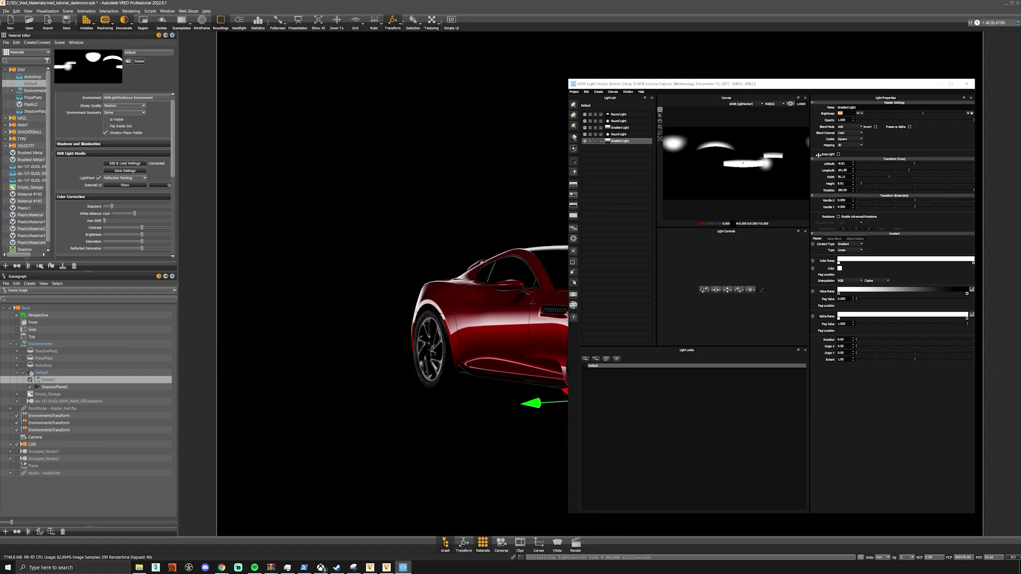
pyautogui.click(937, 84)
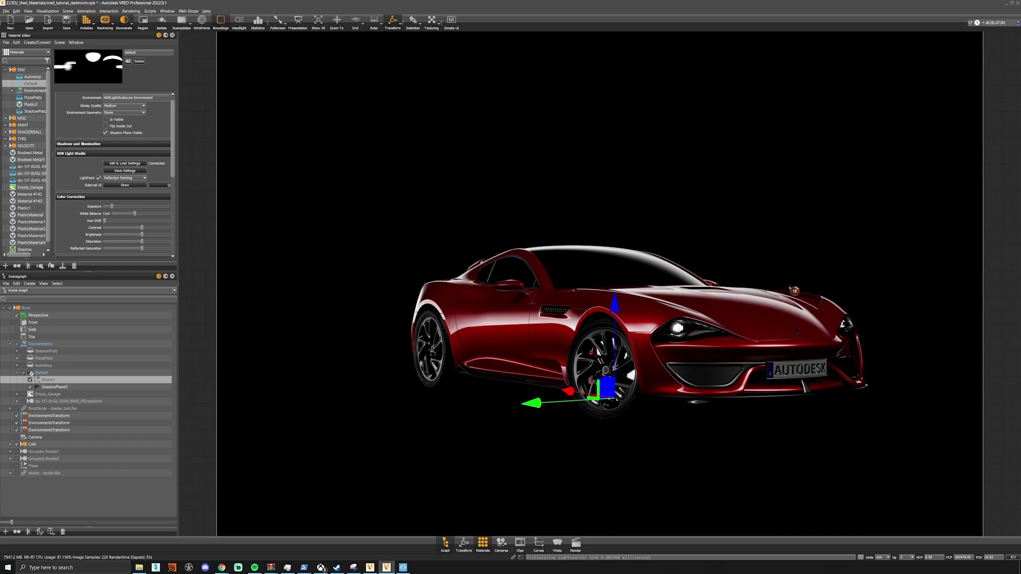
# Show the Plane floor geometry and hide the Default environment's shadow plane
pyautogui.click(17, 466)
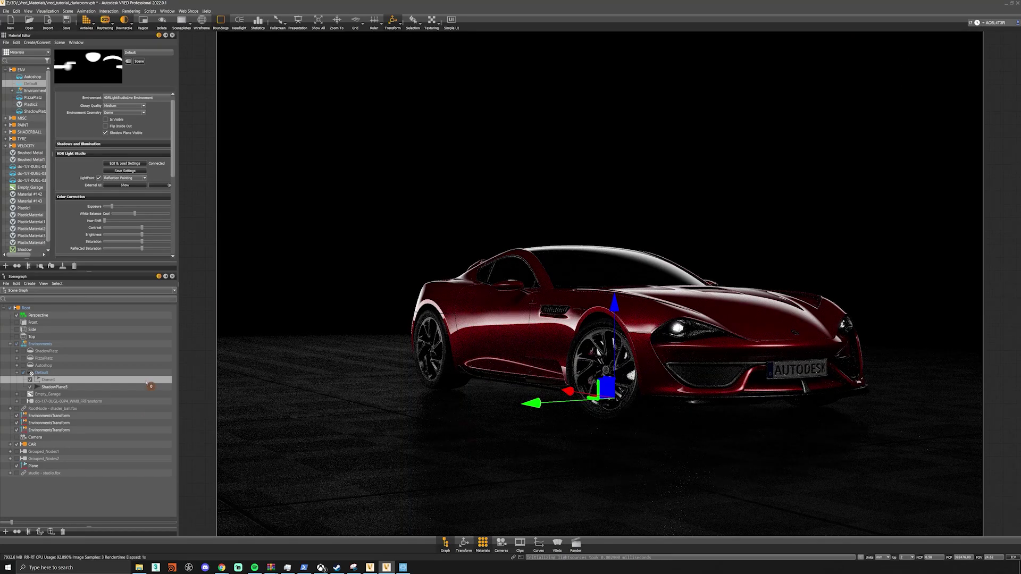
pyautogui.click(30, 387)
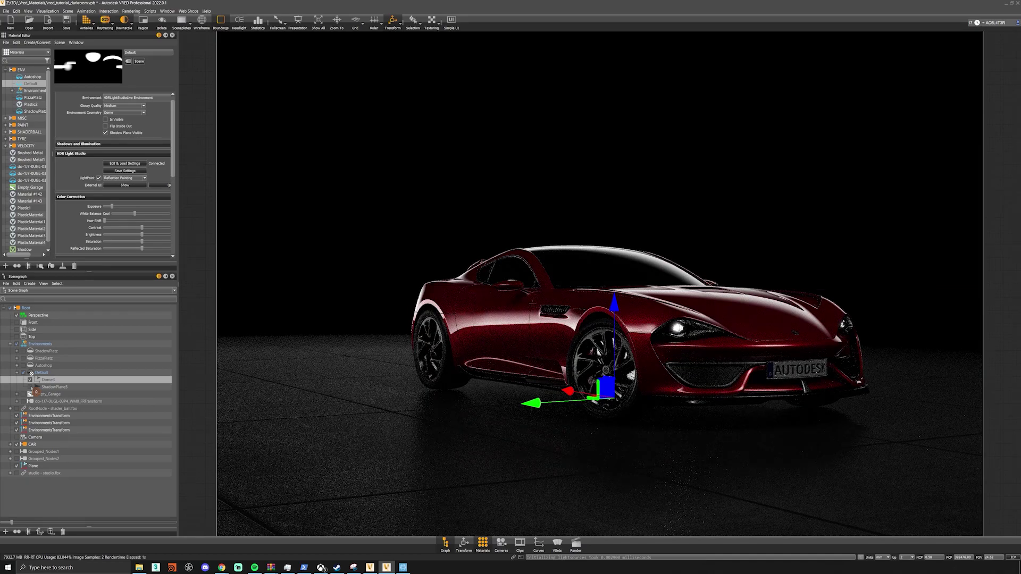
pyautogui.click(576, 544)
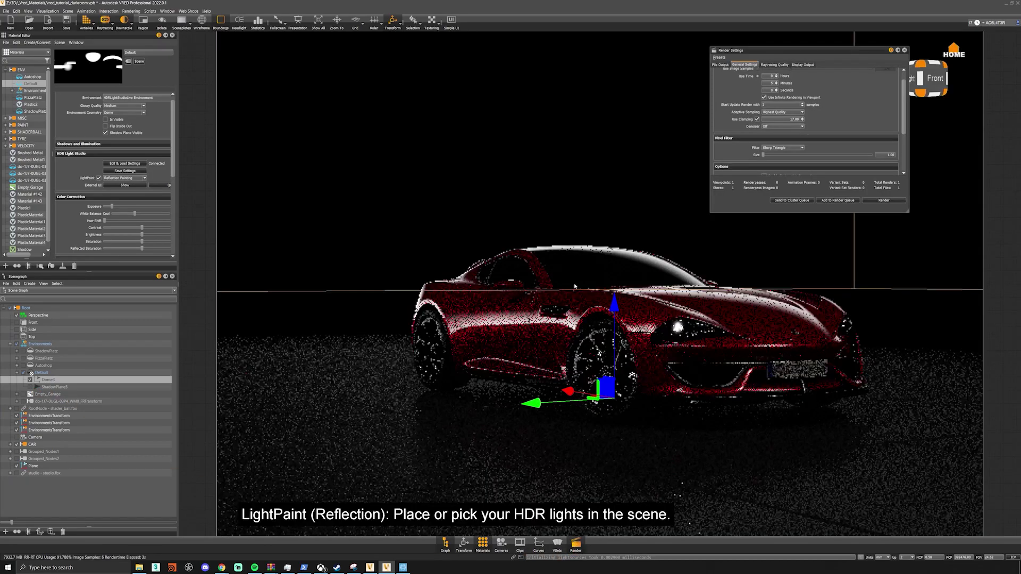
pyautogui.click(904, 50)
# Lower the perspective camera's white balance in the Camera Editor for a cooler image
pyautogui.click(501, 544)
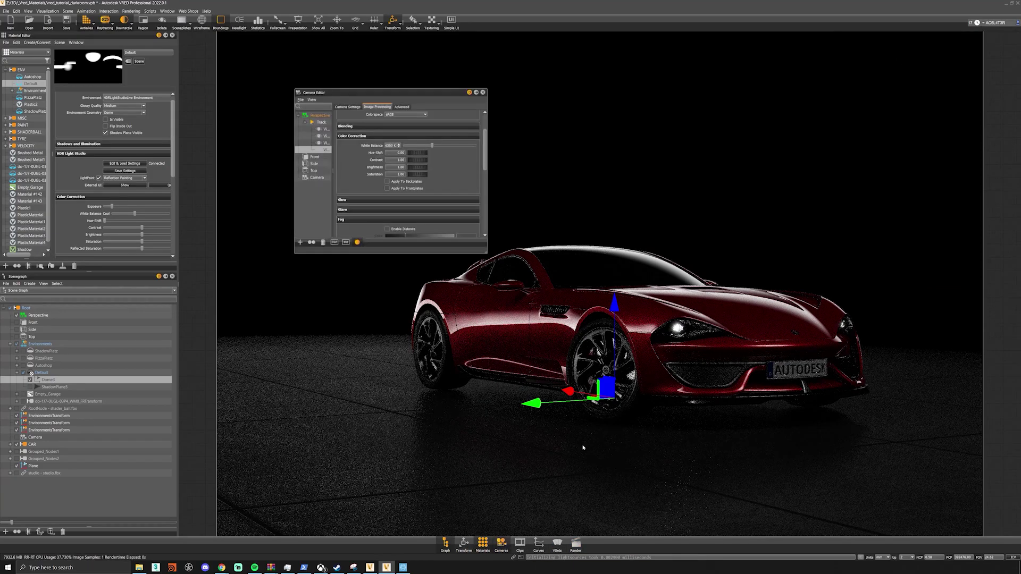
pyautogui.doubleClick(391, 145)
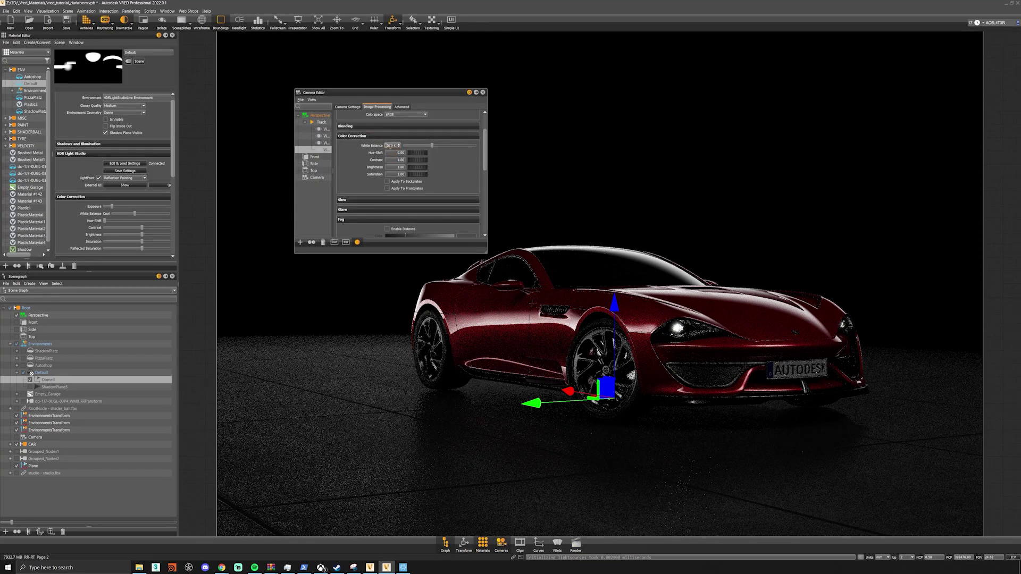
pyautogui.click(399, 146)
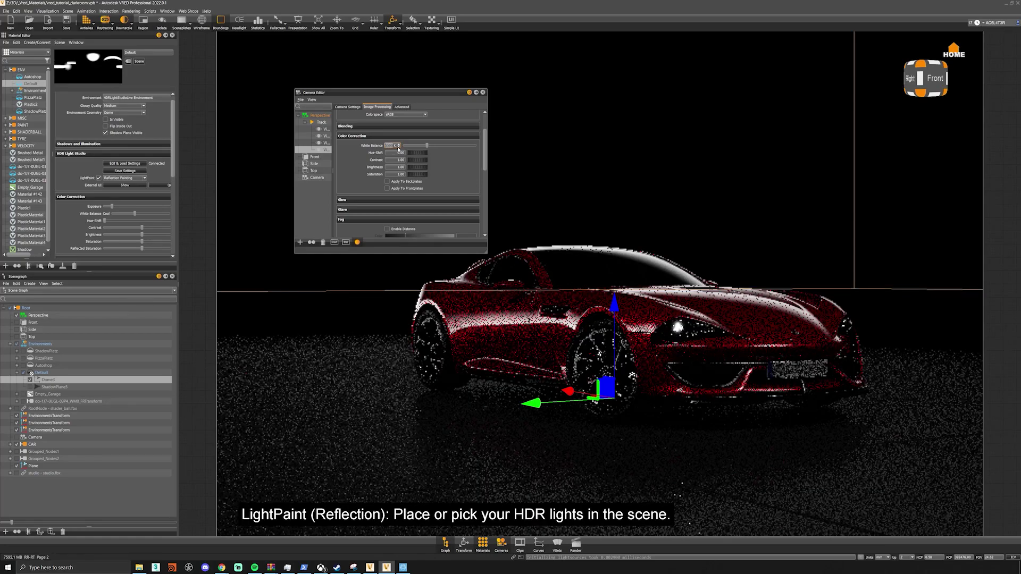
pyautogui.press('Return')
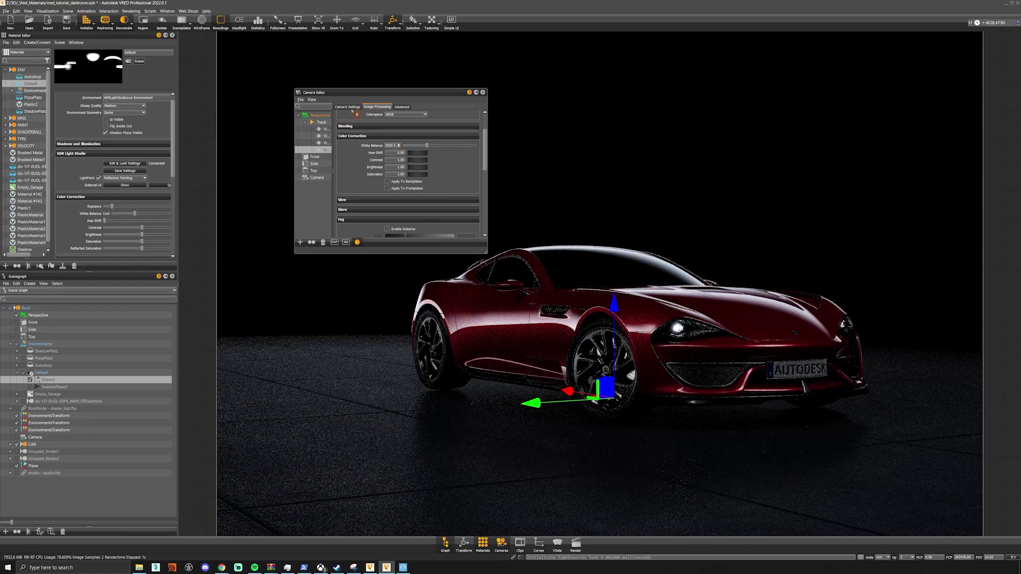
# Set the tonemapping exposure of the Perspective camera to 3
pyautogui.click(315, 117)
pyautogui.click(377, 108)
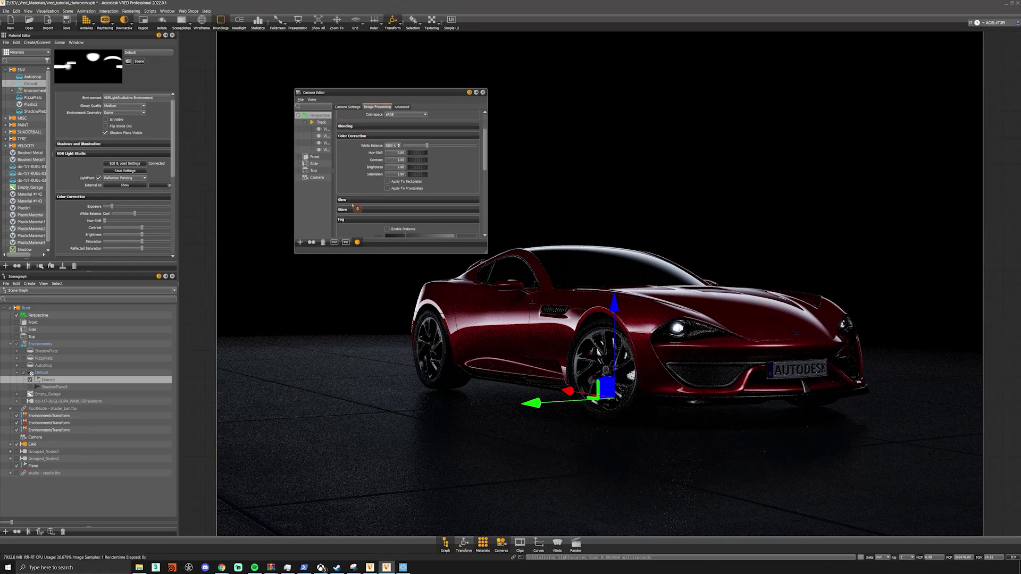
pyautogui.scroll(2, 354, 206)
pyautogui.click(401, 133)
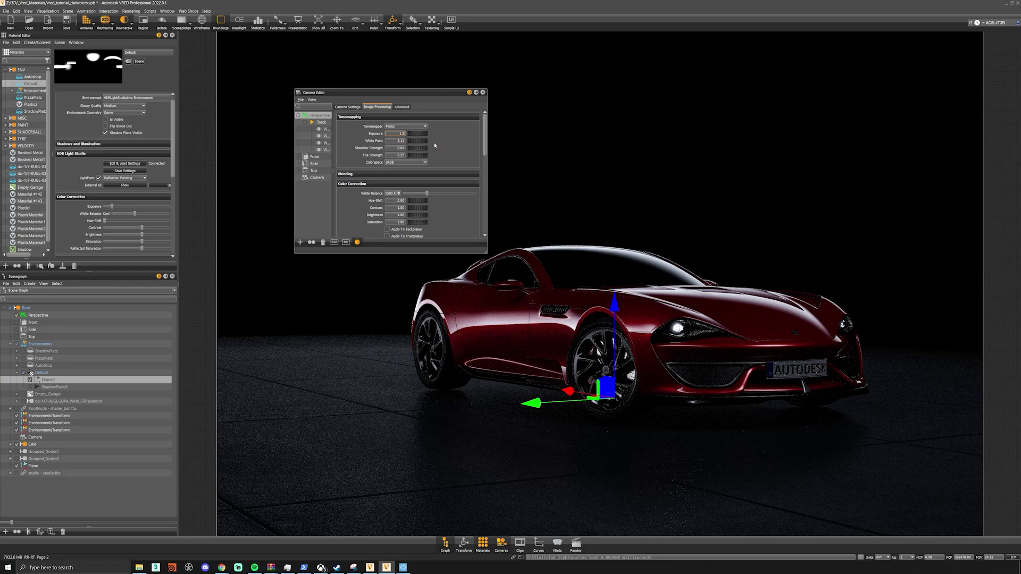
pyautogui.press('Return')
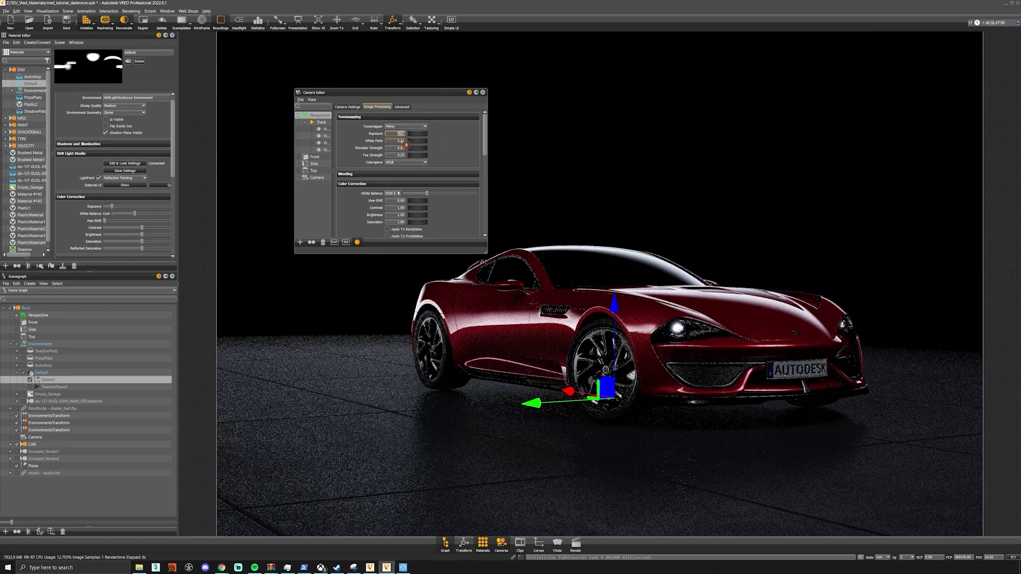
pyautogui.write('3')
pyautogui.press('Return')
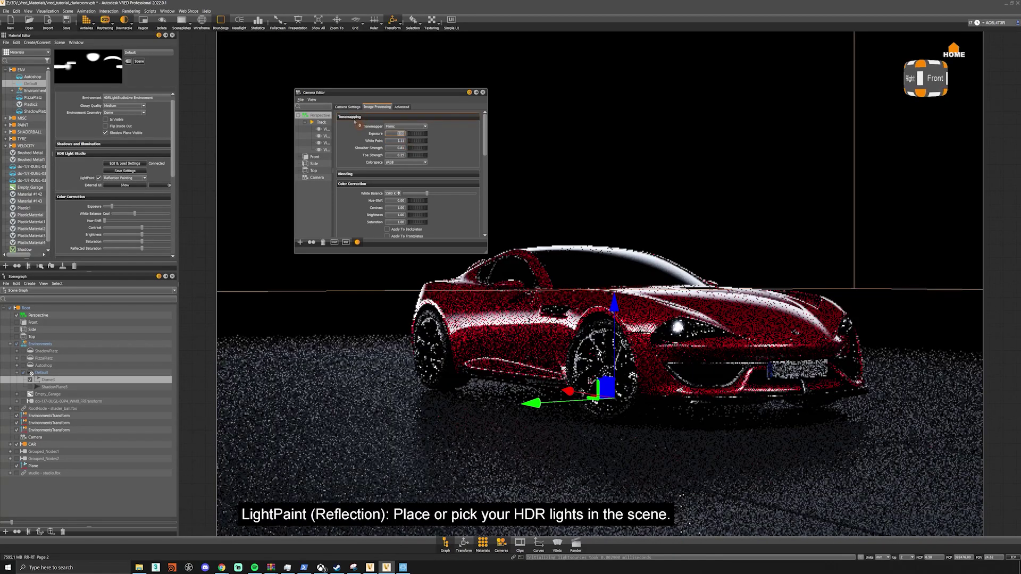
# Raise the Perspective camera's white point and shoulder strength, and increase its color correction contrast
pyautogui.moveTo(420, 149)
pyautogui.mouseDown()
pyautogui.moveTo(407, 149)
pyautogui.moveTo(438, 149)
pyautogui.moveTo(403, 144)
pyautogui.mouseUp()
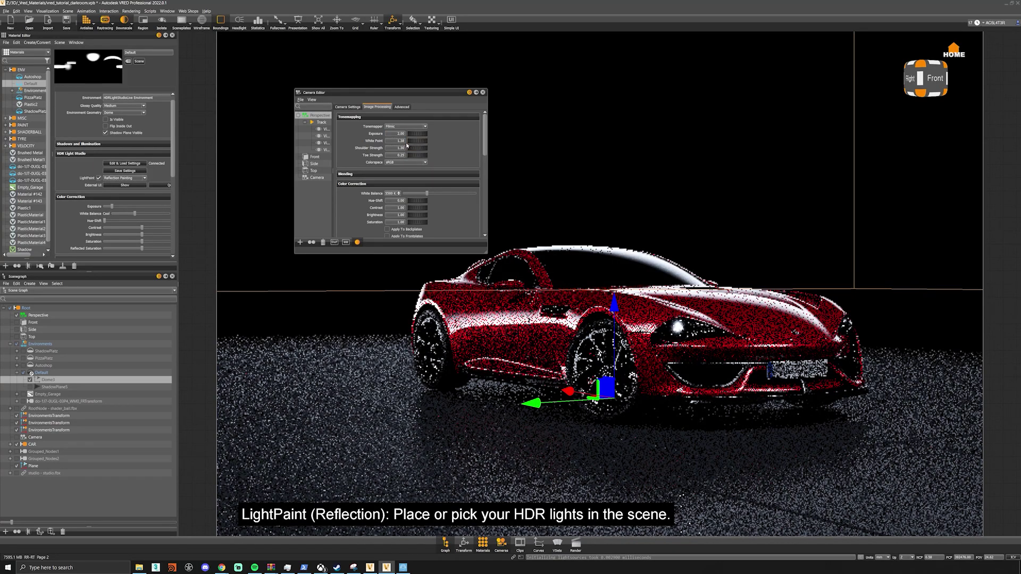
pyautogui.scroll(-1, 441, 196)
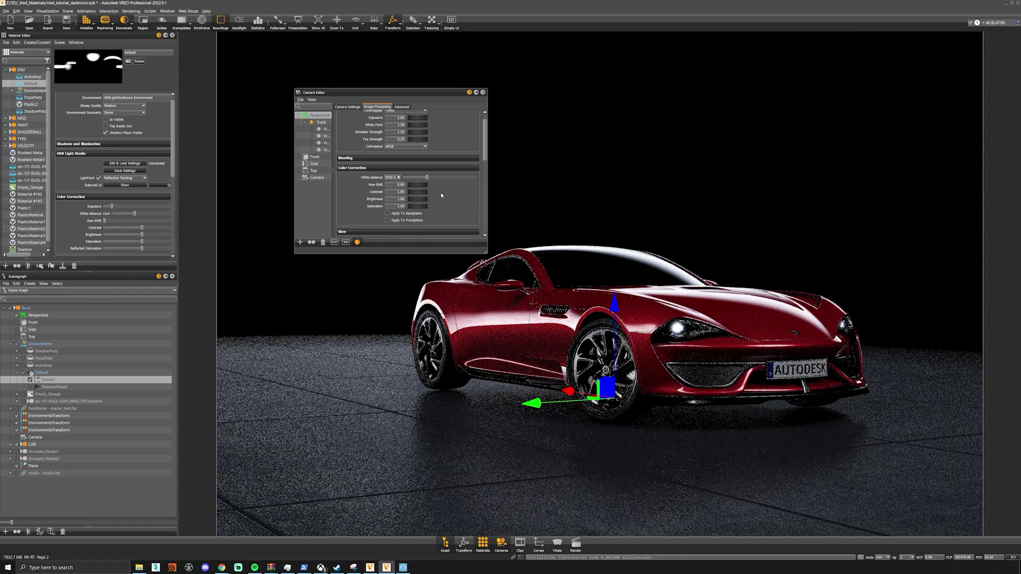
pyautogui.moveTo(418, 191); pyautogui.dragTo(422, 191)
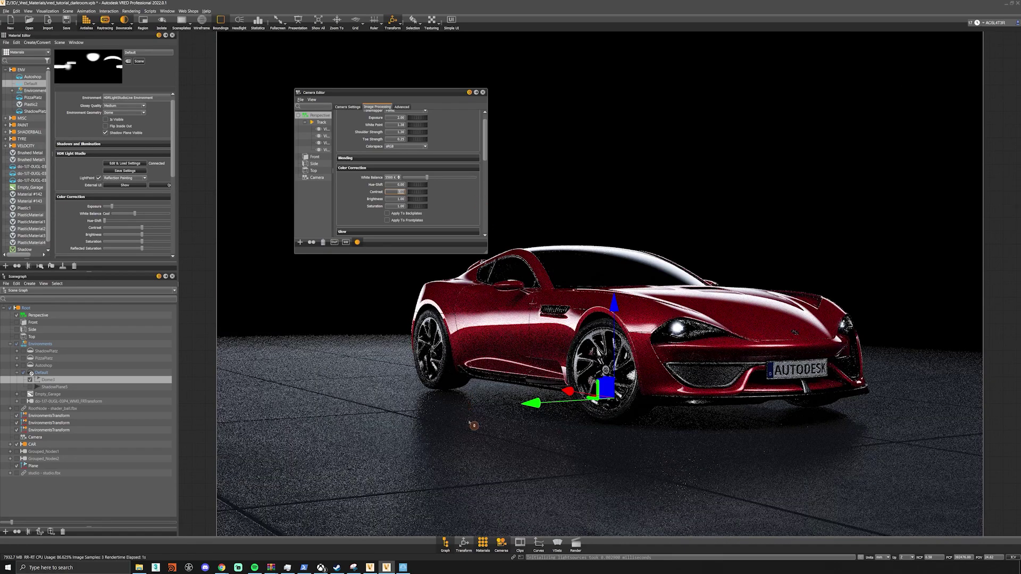
pyautogui.click(619, 368)
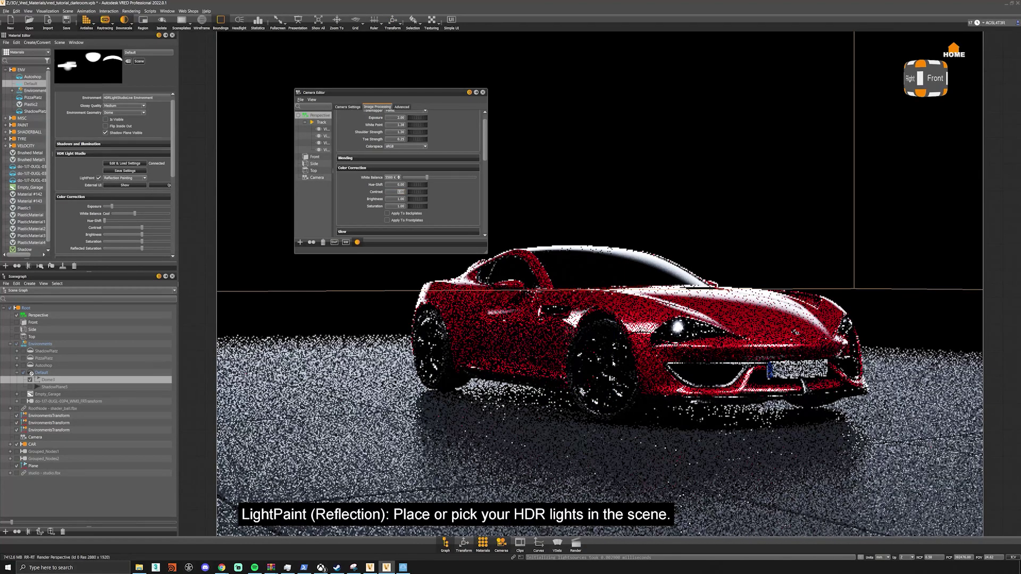
pyautogui.click(615, 364)
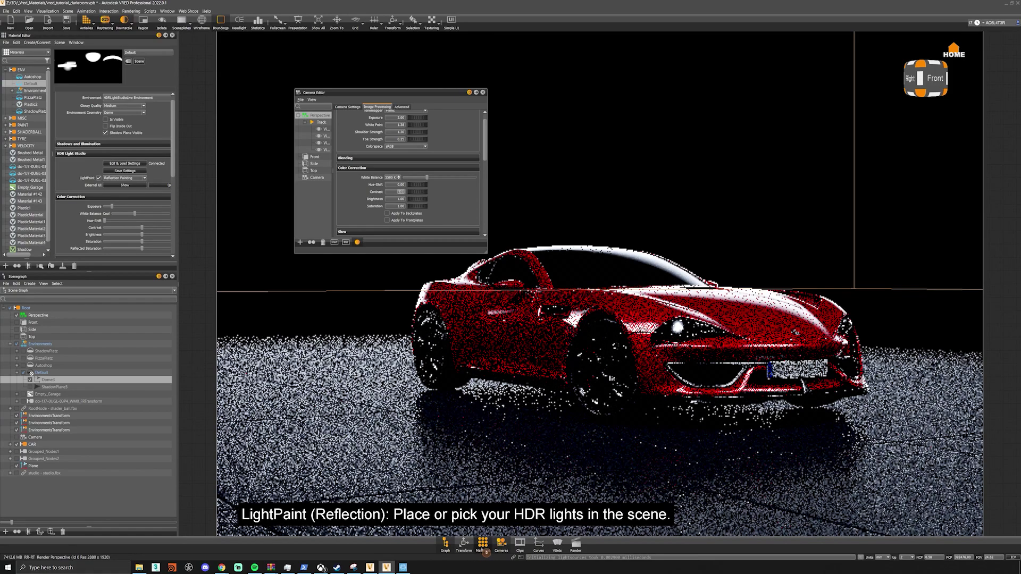
pyautogui.click(481, 548)
pyautogui.click(481, 548)
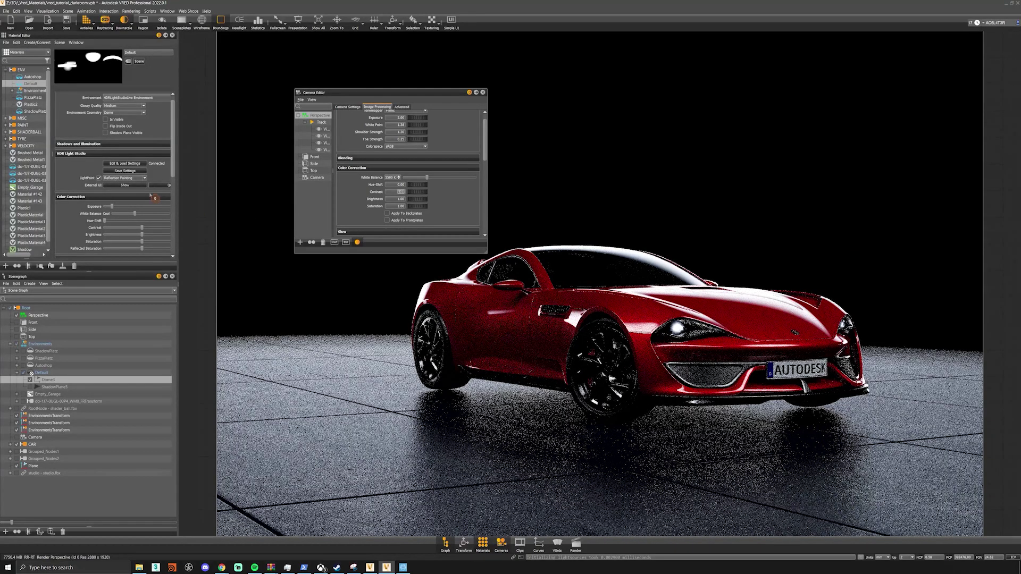
# Turn off LightPaint and undo the accidental move of the gradient light in HDR Light Studio
pyautogui.click(99, 178)
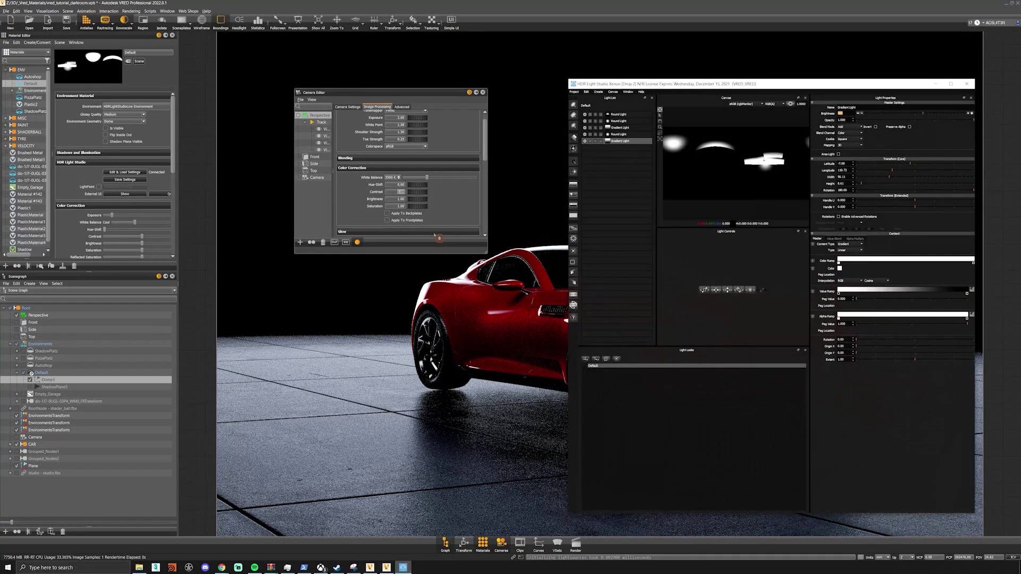
pyautogui.click(587, 92)
pyautogui.click(590, 103)
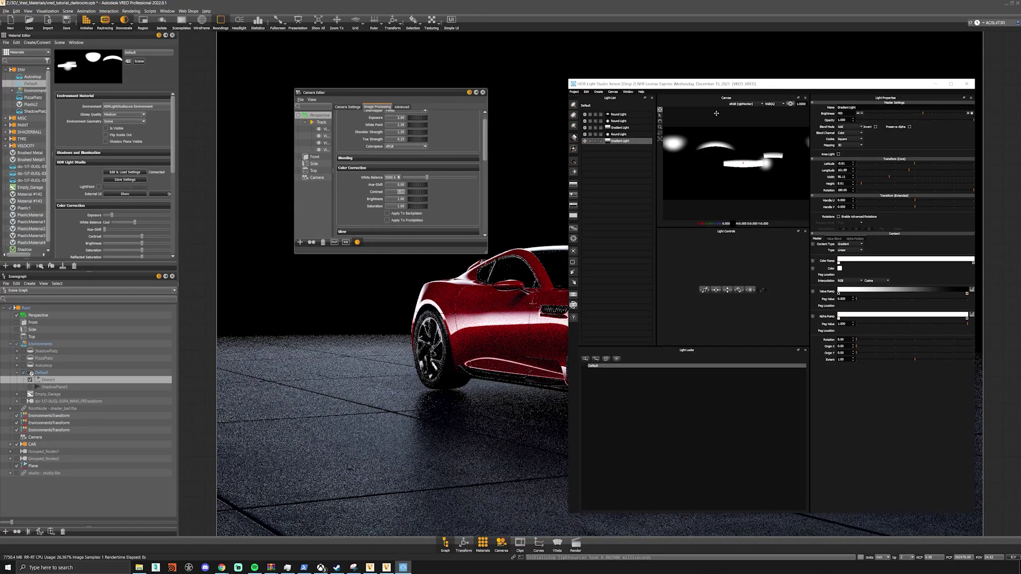
pyautogui.click(938, 85)
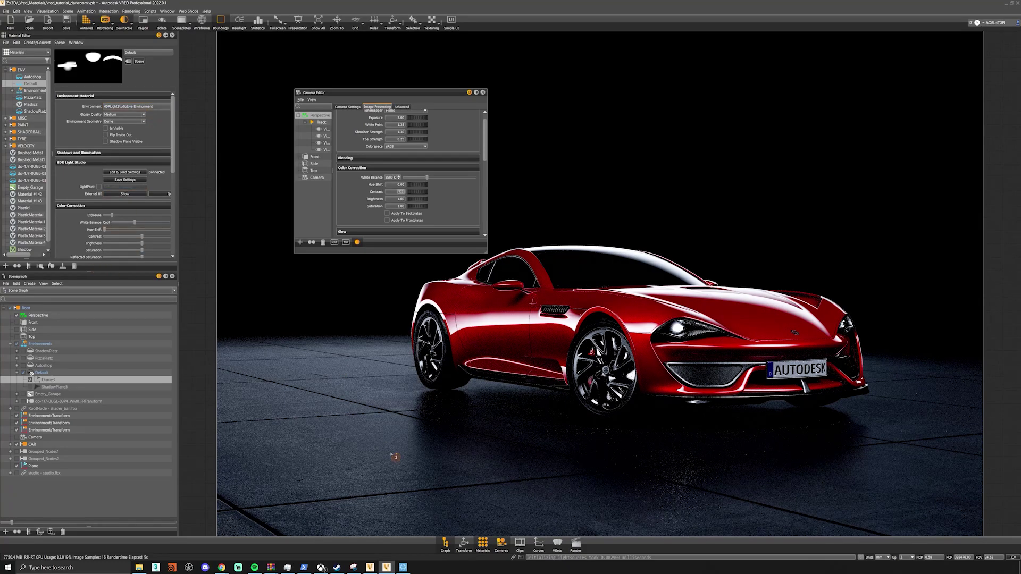
# Select the floor plane in the scene and move it slightly up toward the car's tires
pyautogui.keyDown('shift'); pyautogui.click(323, 365); pyautogui.keyUp('shift')
pyautogui.press('w')
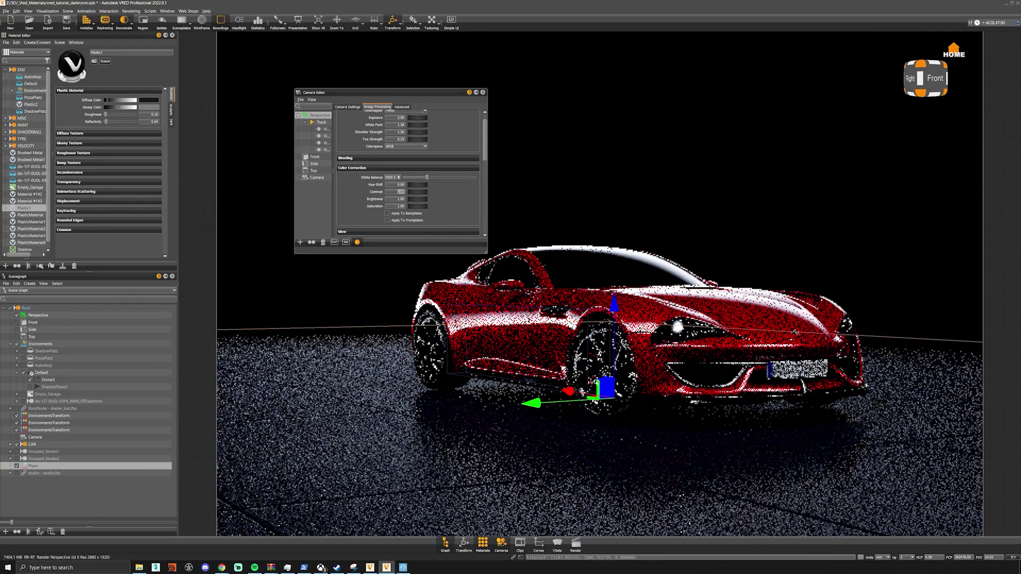
pyautogui.moveTo(618, 356); pyautogui.dragTo(619, 352)
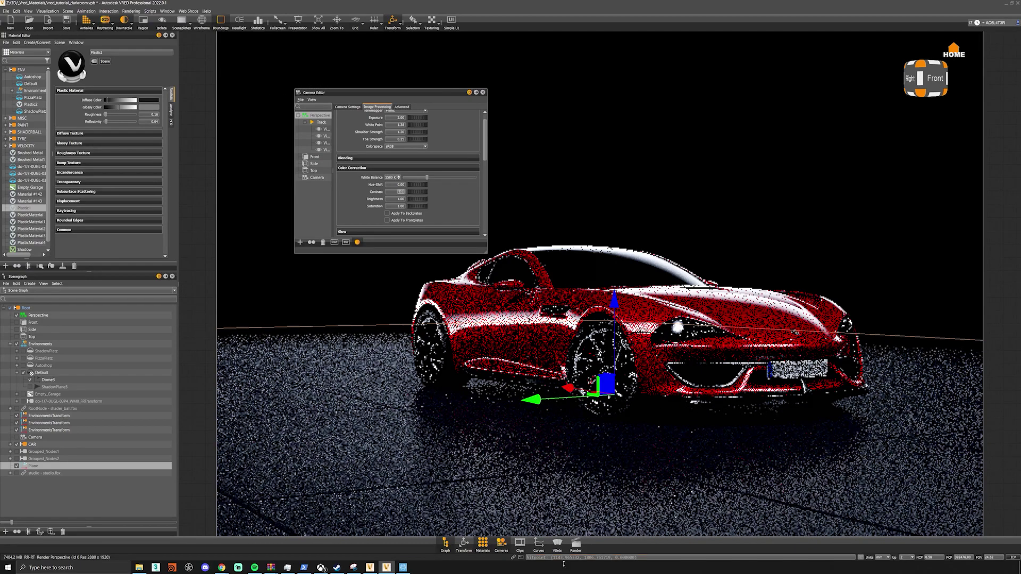
# Review the Perspective camera's image processing options and its general camera settings
pyautogui.click(576, 544)
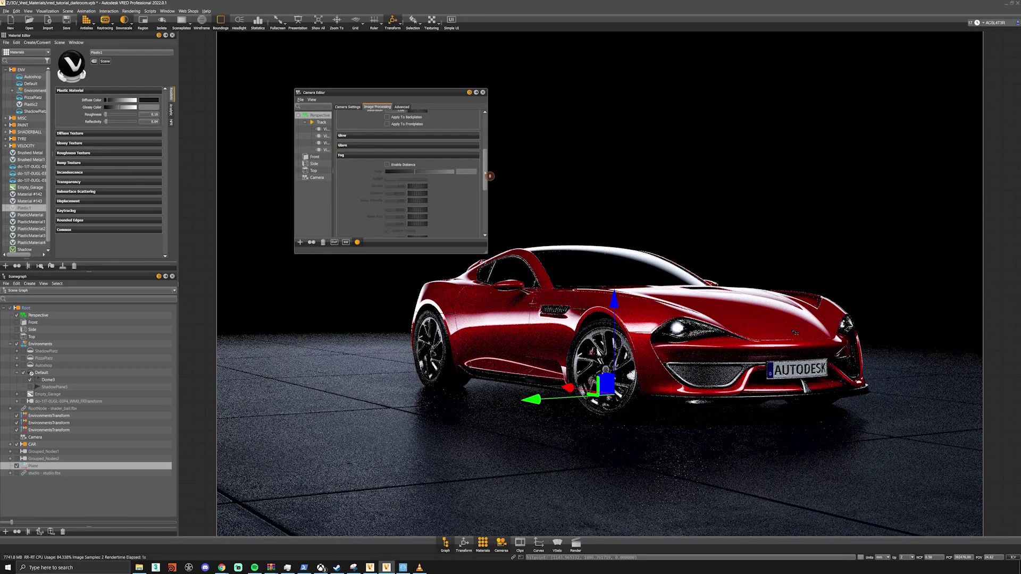
pyautogui.moveTo(485, 173); pyautogui.dragTo(485, 142)
pyautogui.click(402, 191)
pyautogui.click(413, 182)
pyautogui.click(446, 172)
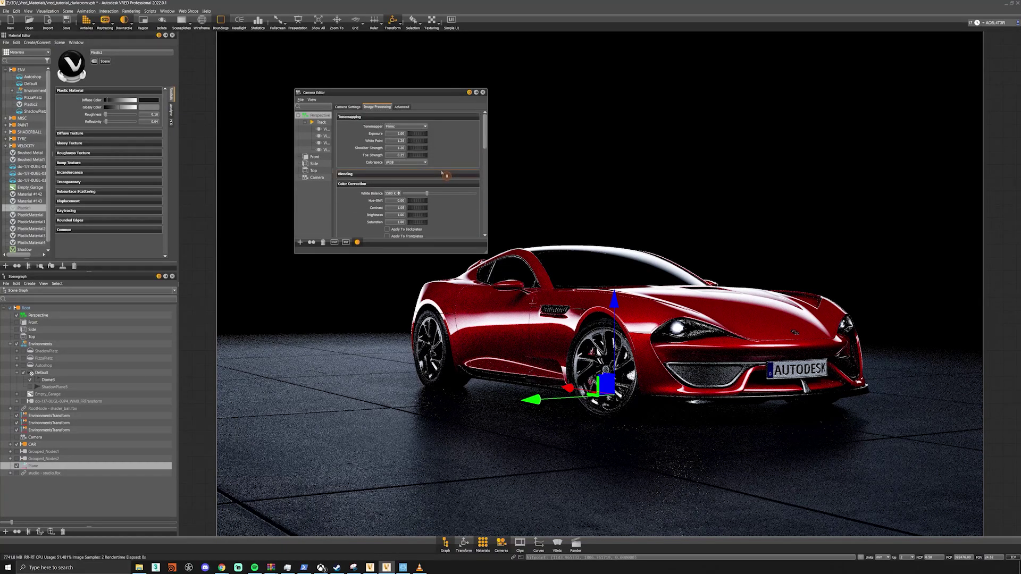
pyautogui.click(357, 115)
pyautogui.click(354, 108)
pyautogui.click(352, 109)
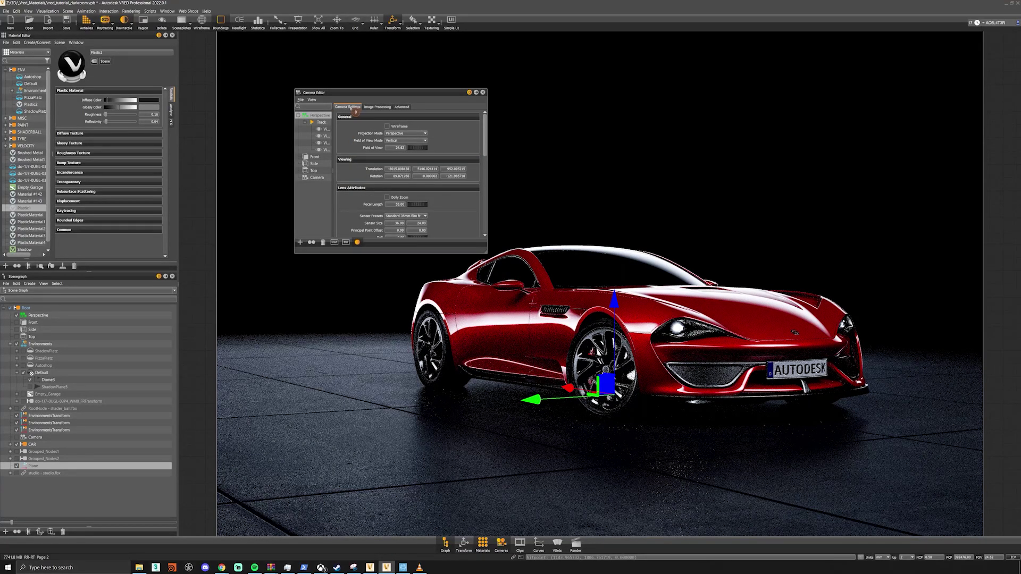
# Bring the HDR Light Studio window back up, make it shorter, and reposition it over the car
pyautogui.click(411, 469)
pyautogui.click(402, 568)
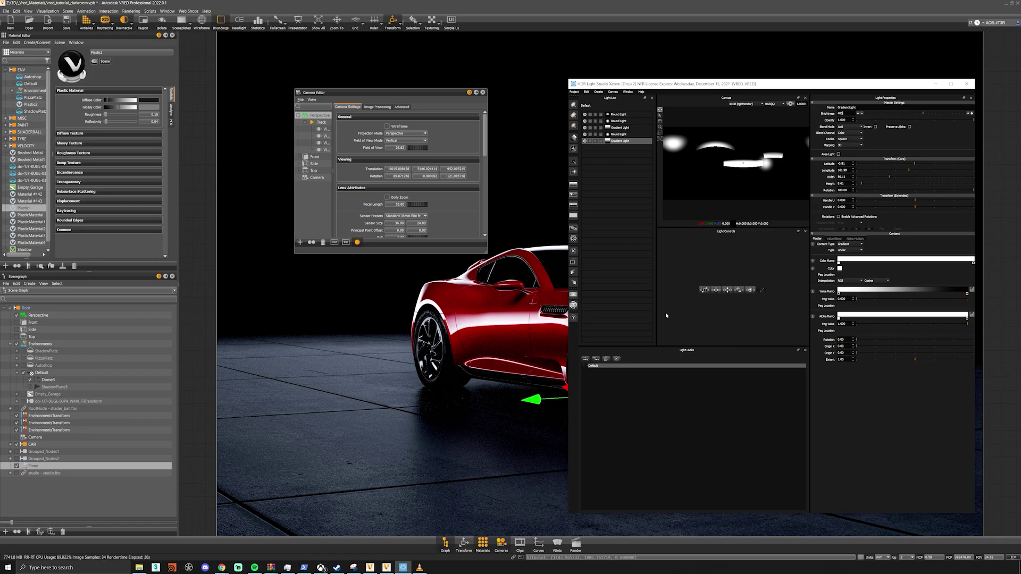
pyautogui.moveTo(713, 83)
pyautogui.mouseDown()
pyautogui.moveTo(711, 203)
pyautogui.moveTo(699, 101)
pyautogui.moveTo(720, 90)
pyautogui.mouseUp()
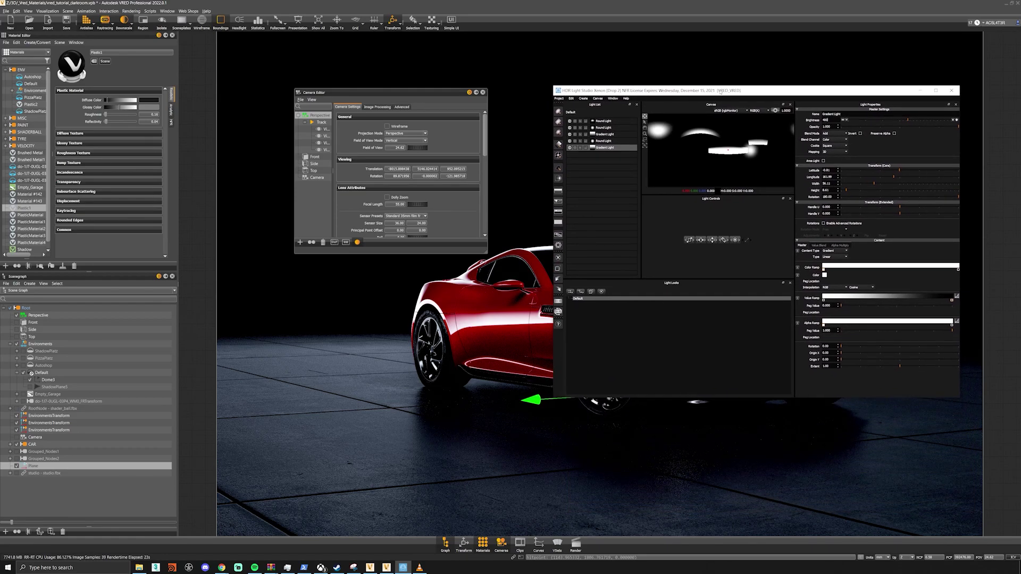